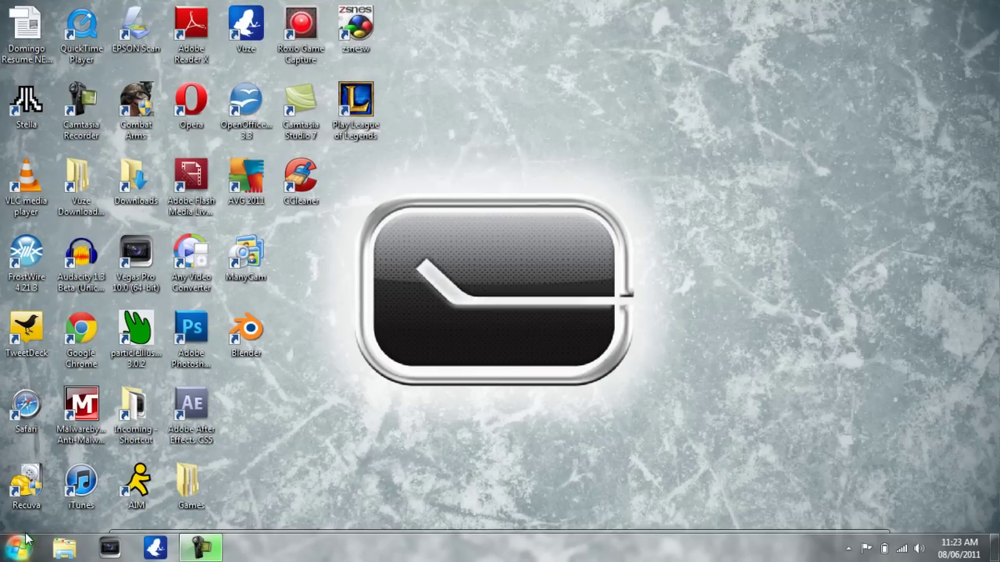
- Search the Start menu for 'Windows Live' and launch Windows Live Movie Maker
left_click(22, 550)
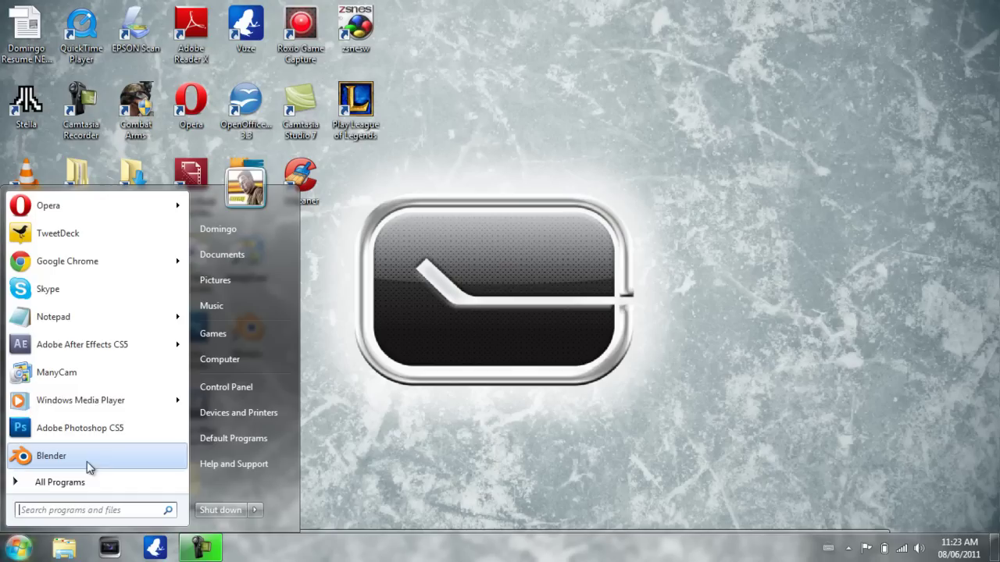
left_click(179, 401)
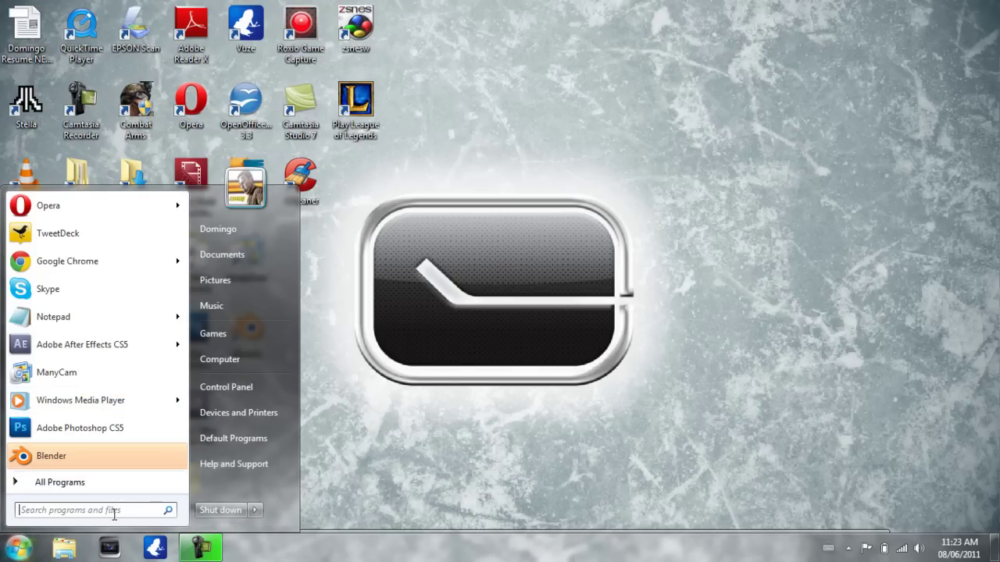
left_click(110, 510)
type("Windows L")
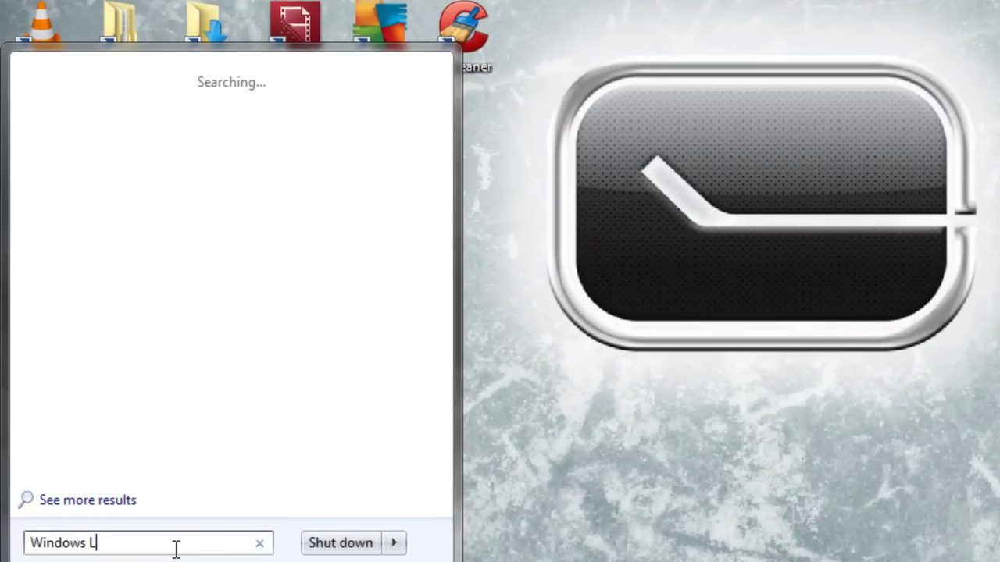
type("ive")
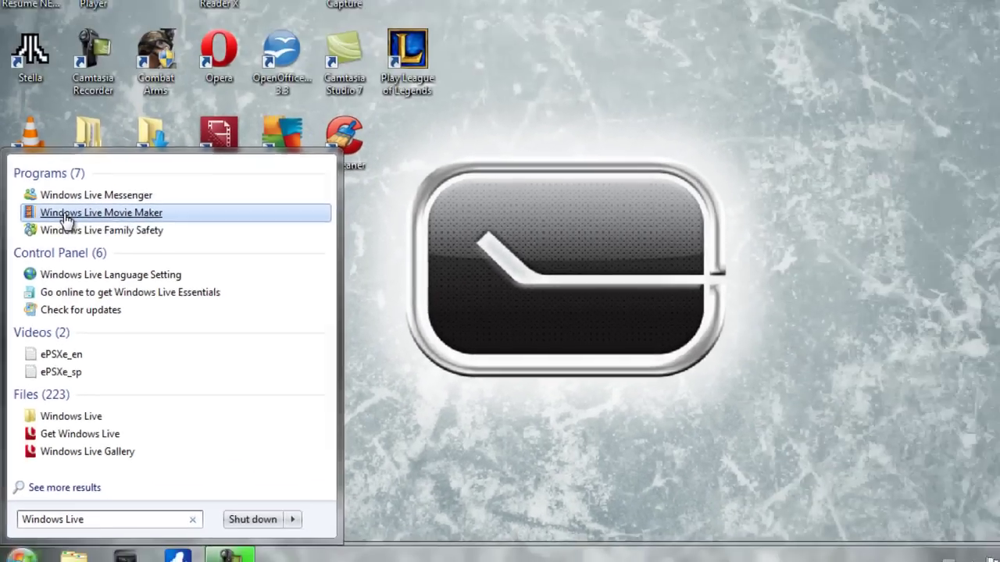
left_click(125, 131)
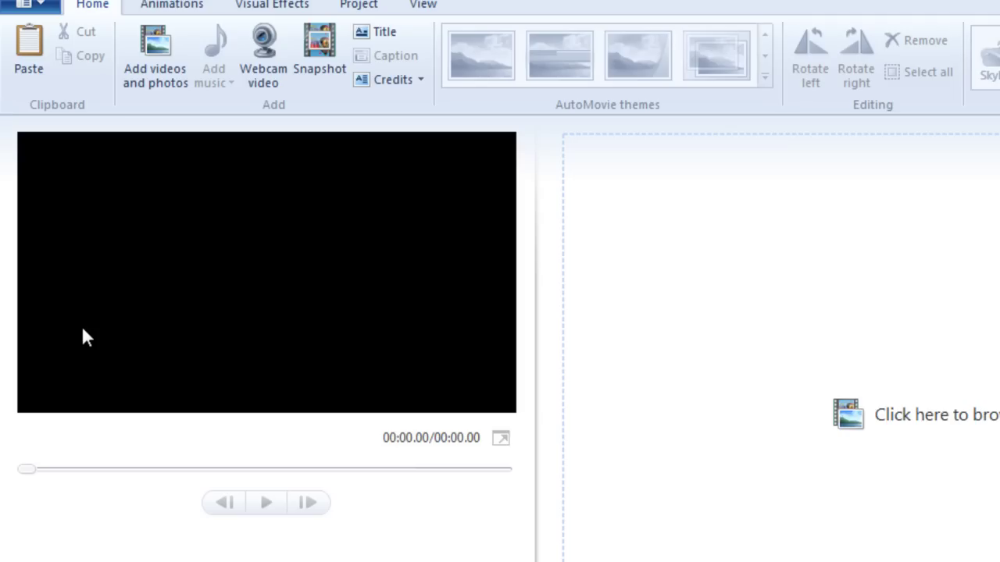
- Open the add-videos browser, check Sample Videos, then select 'andy clips' in the Videos library
left_click(144, 72)
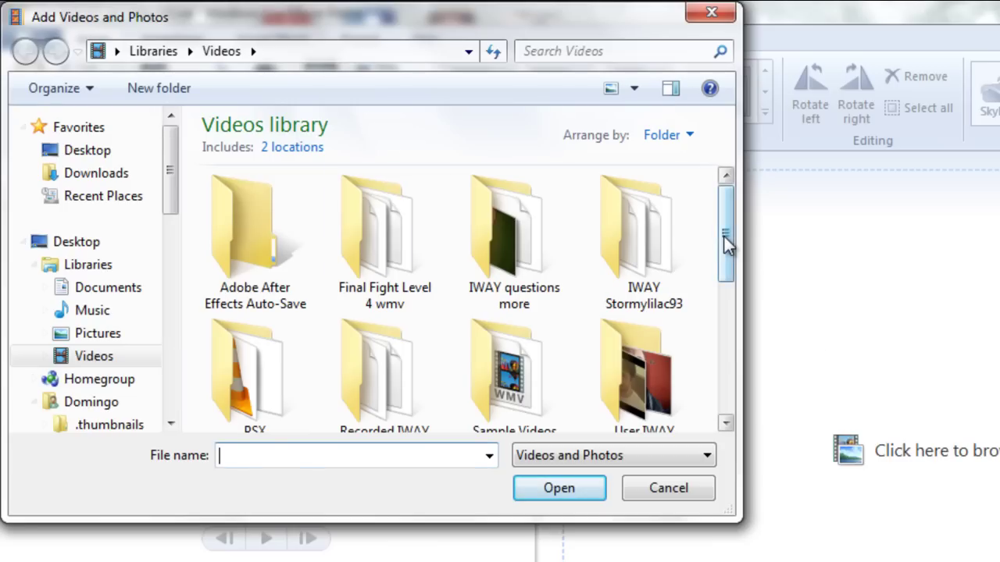
left_click_drag(726, 219, 728, 304)
double_click(482, 226)
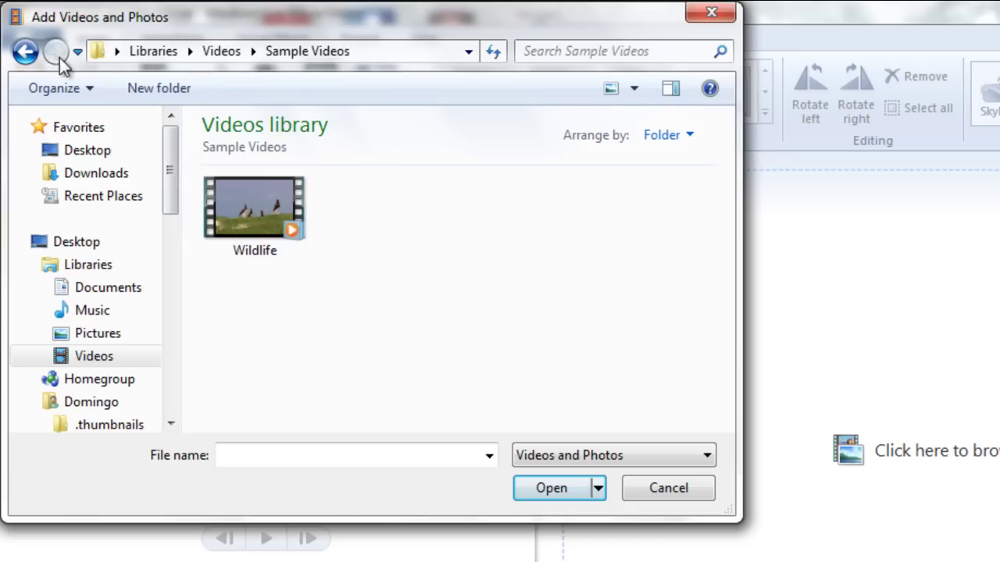
left_click(26, 53)
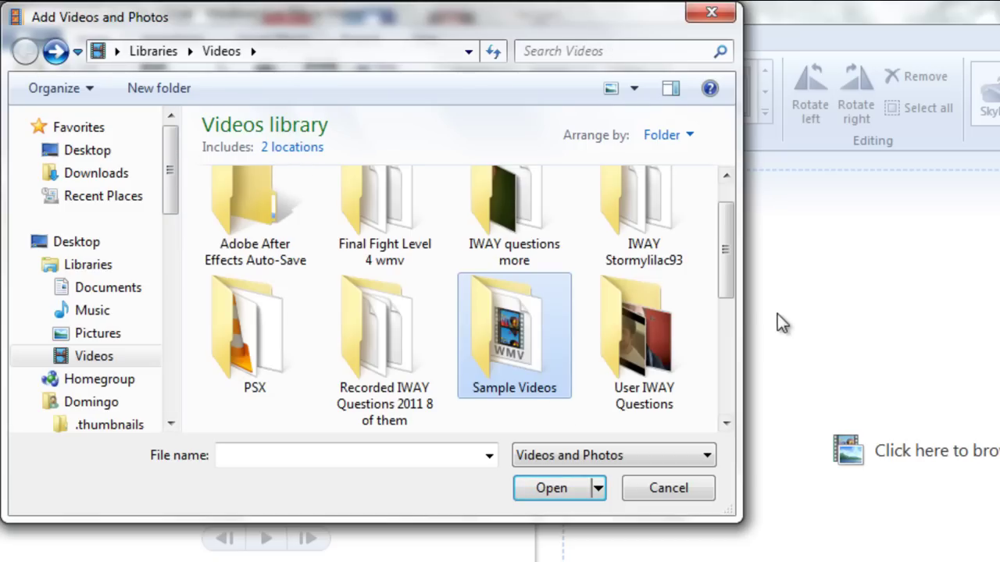
left_click_drag(731, 285, 723, 398)
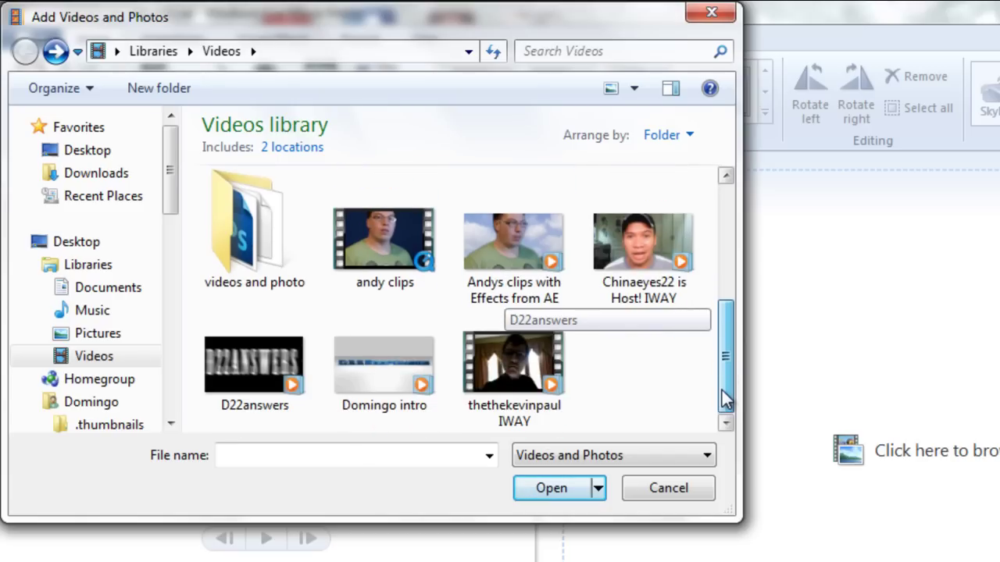
left_click(373, 226)
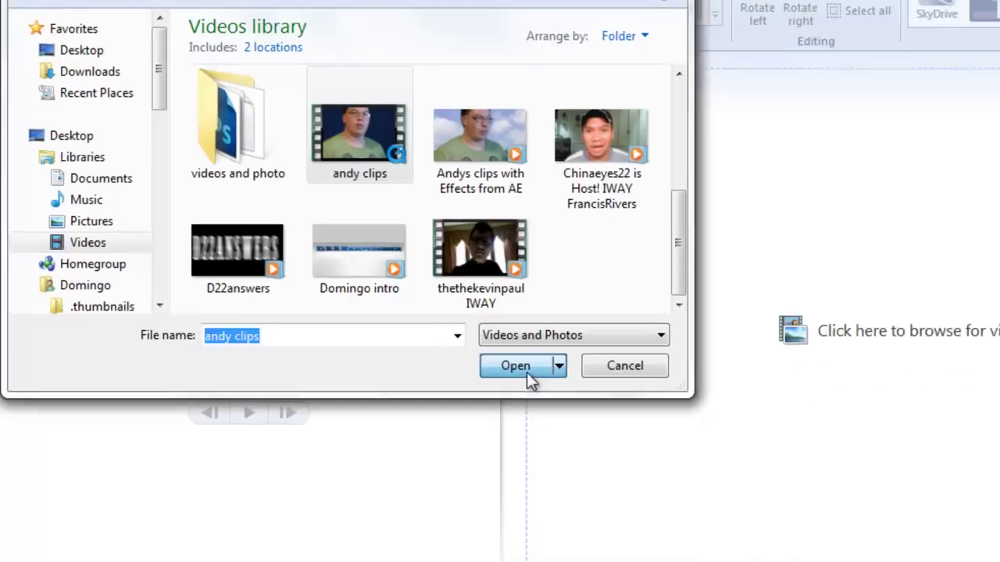
- Import 'andy clips', stop its preparation, and remove the clip from the storyboard
left_click(526, 372)
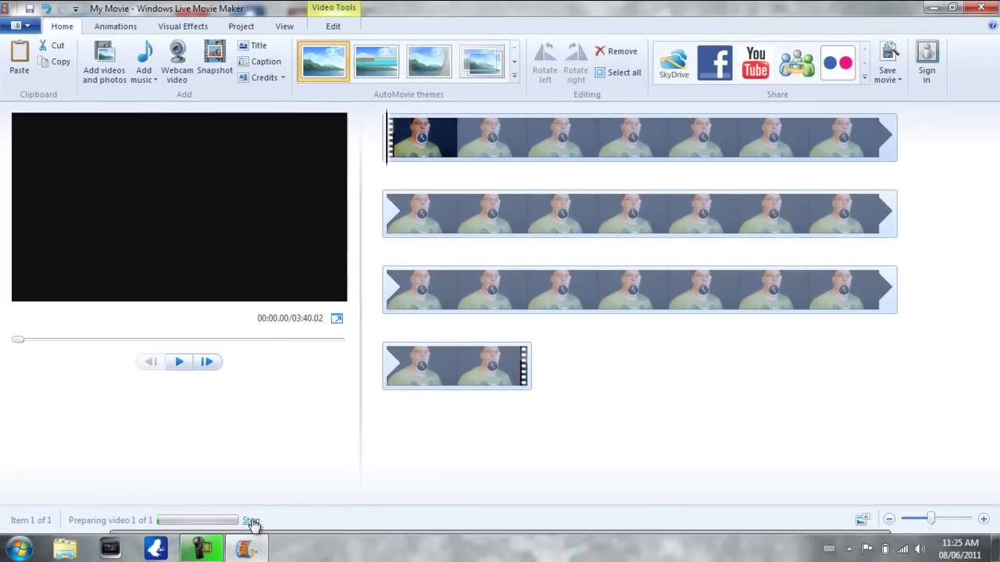
left_click(229, 535)
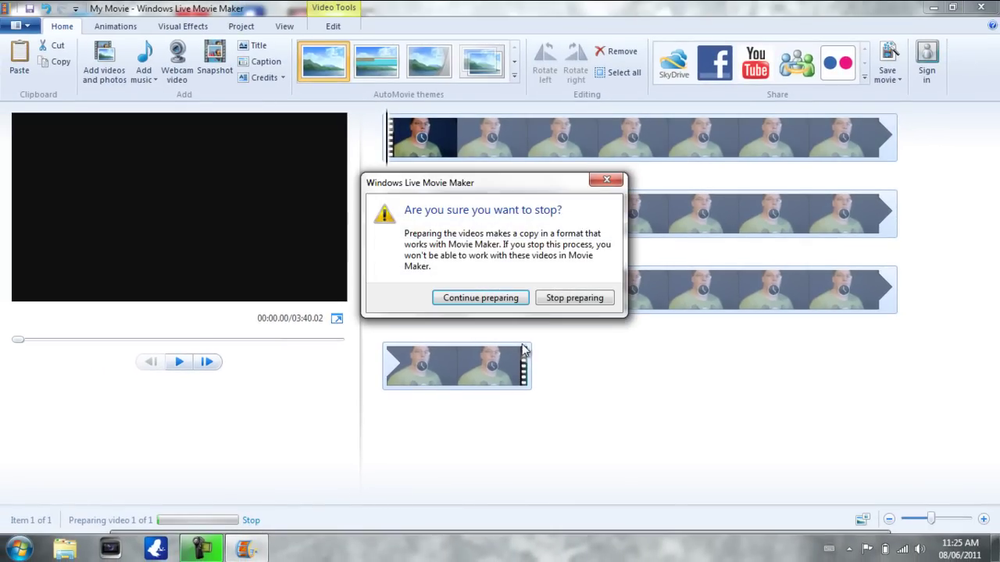
left_click(552, 298)
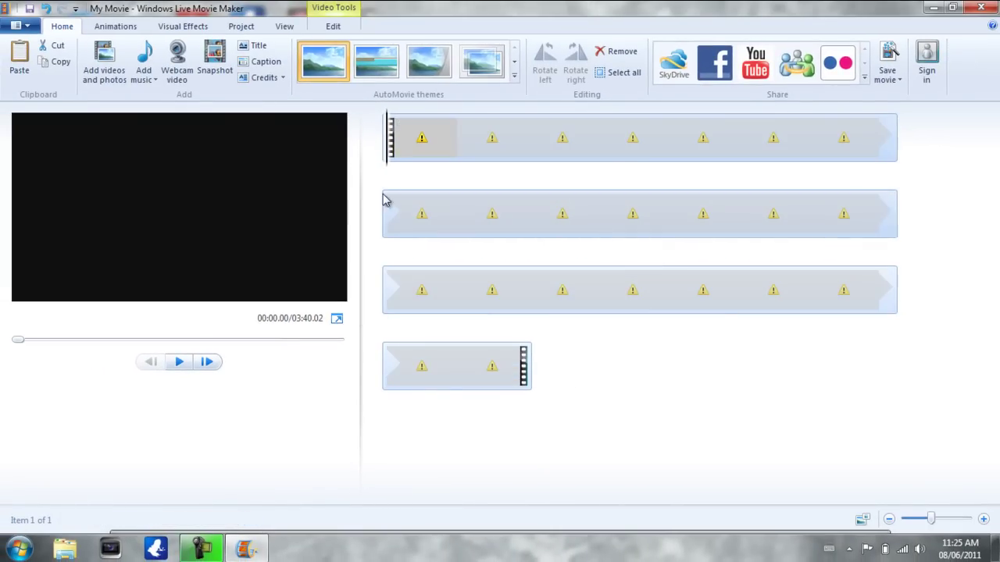
right_click(417, 135)
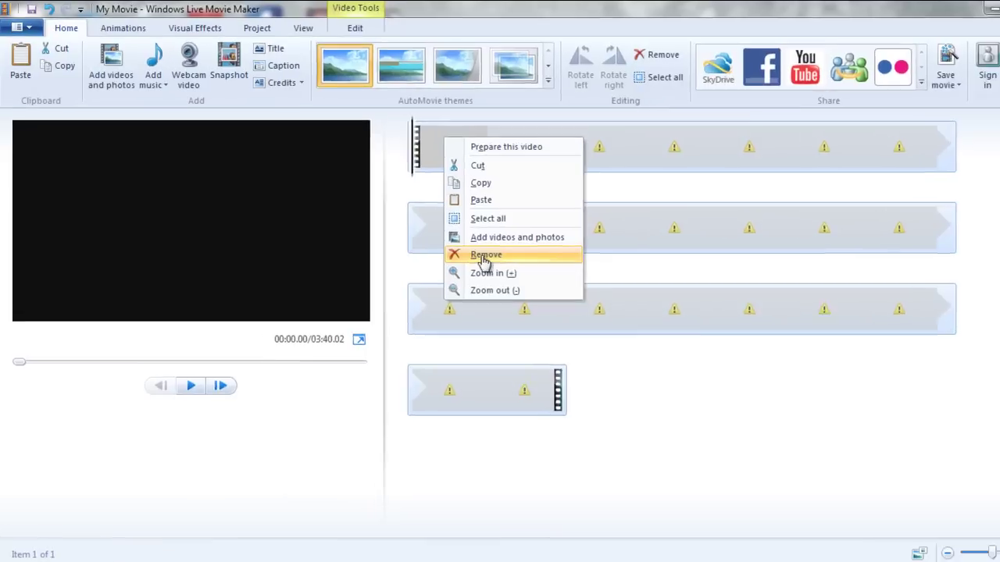
left_click(456, 238)
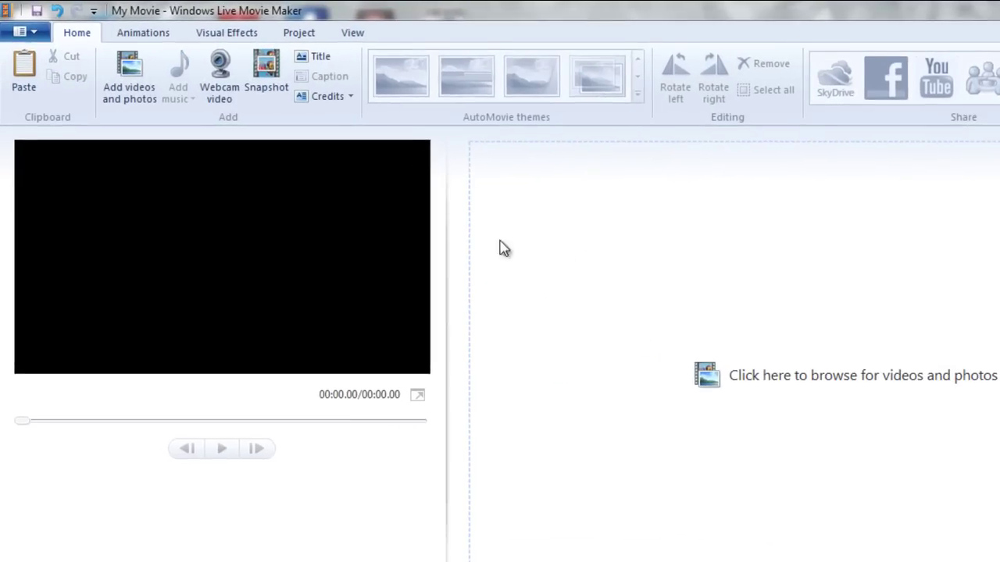
- Add the 'Domingo intro' video to the storyboard and play it in the preview
left_click(132, 78)
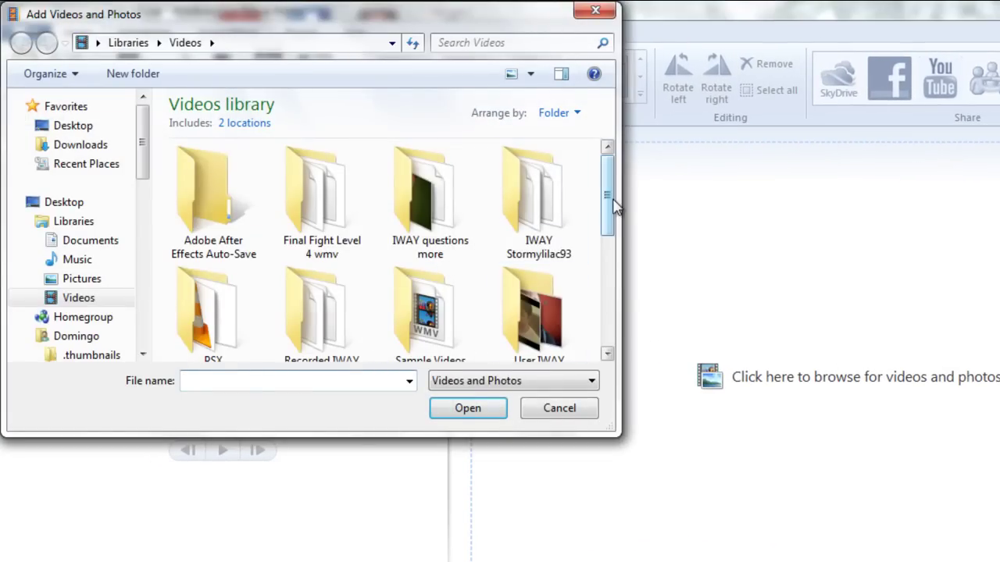
left_click_drag(610, 201, 624, 335)
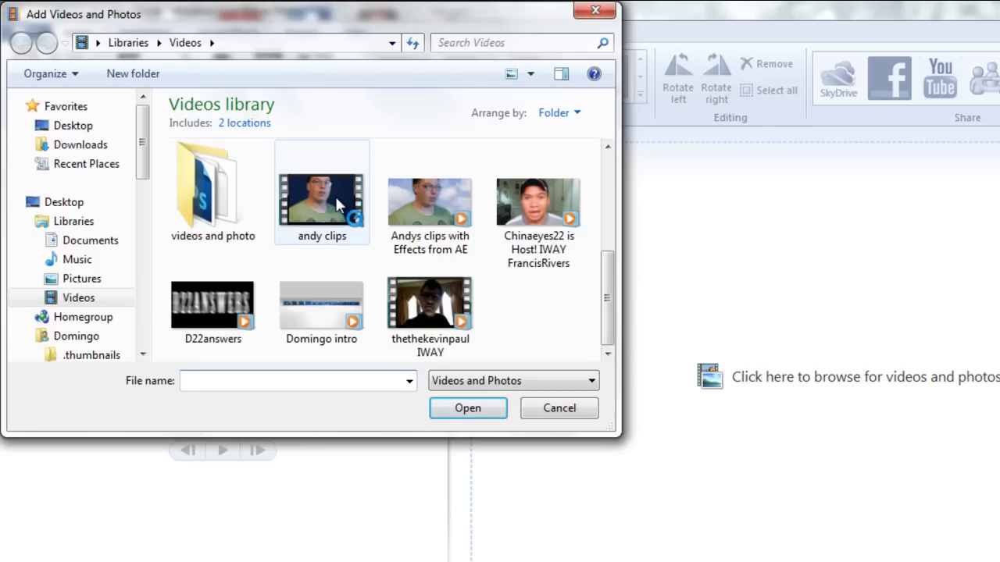
left_click(327, 305)
left_click(441, 414)
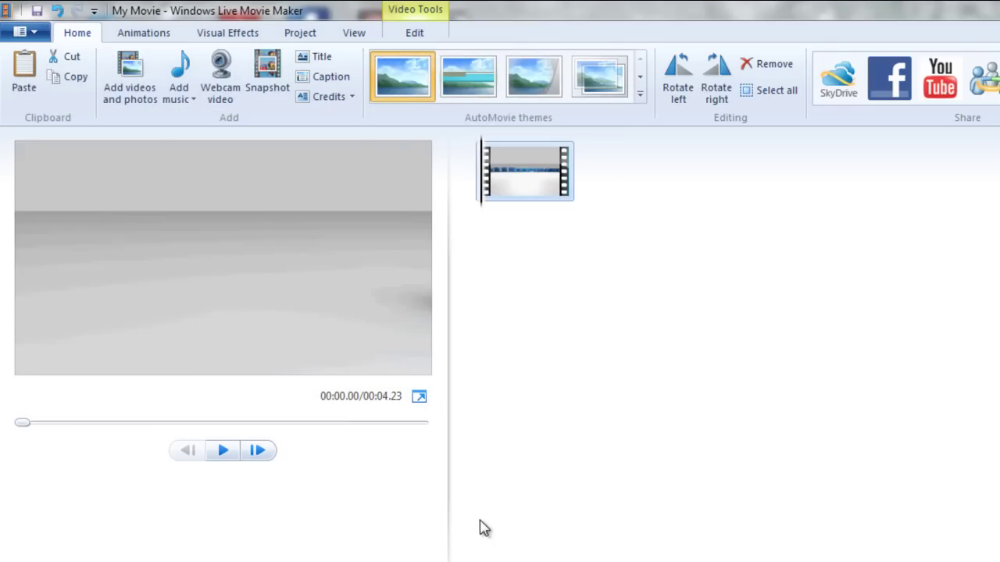
left_click(222, 452)
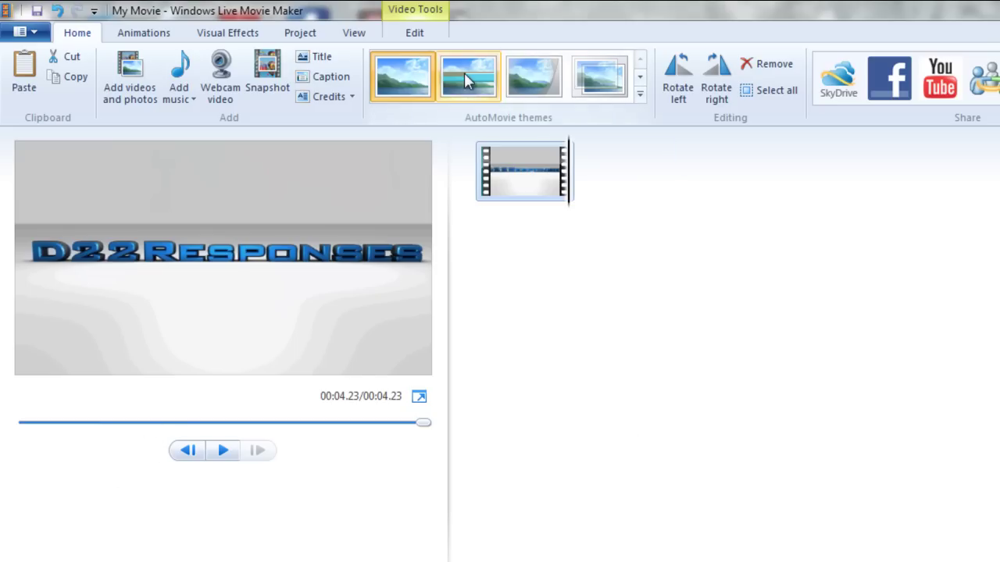
left_click(237, 90)
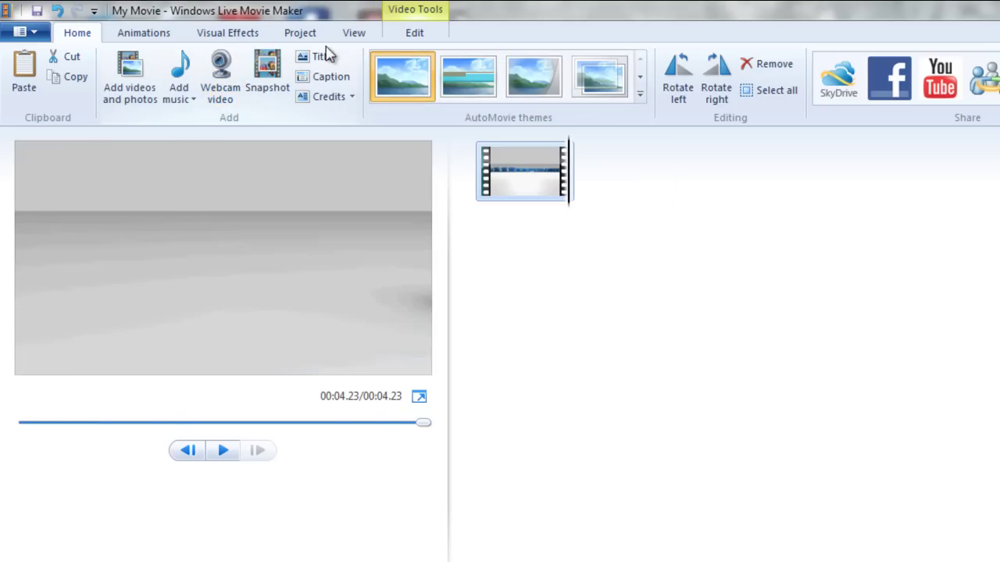
- Preview the clip in Standard 4:3, then switch the aspect ratio back to Widescreen 16:9
left_click(348, 39)
left_click(287, 37)
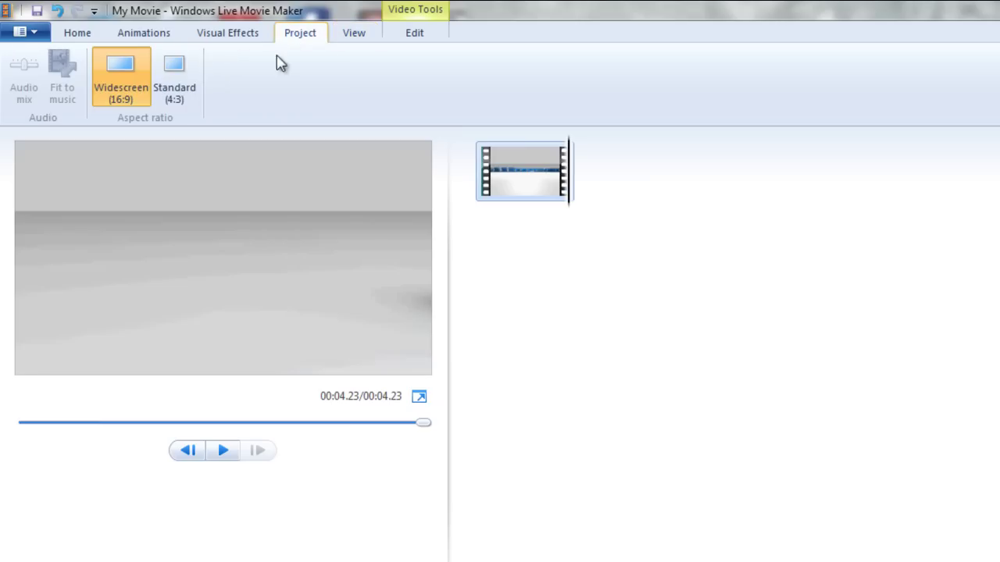
left_click(175, 92)
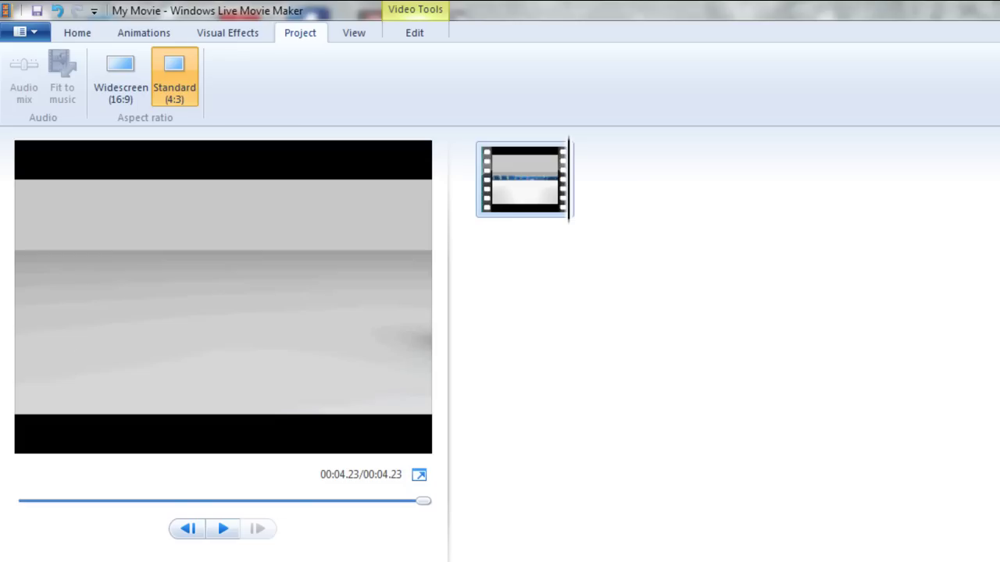
left_click(223, 533)
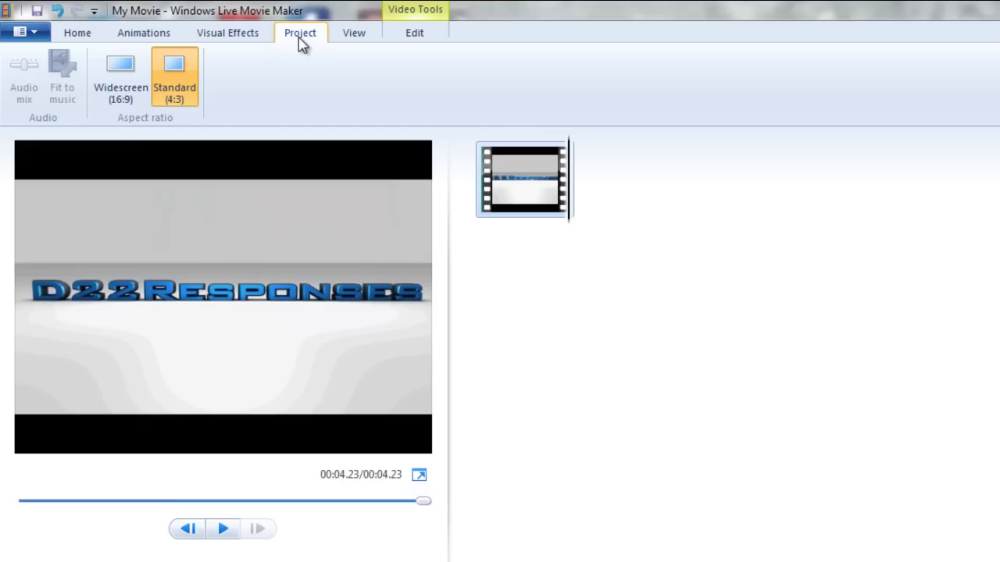
left_click(109, 89)
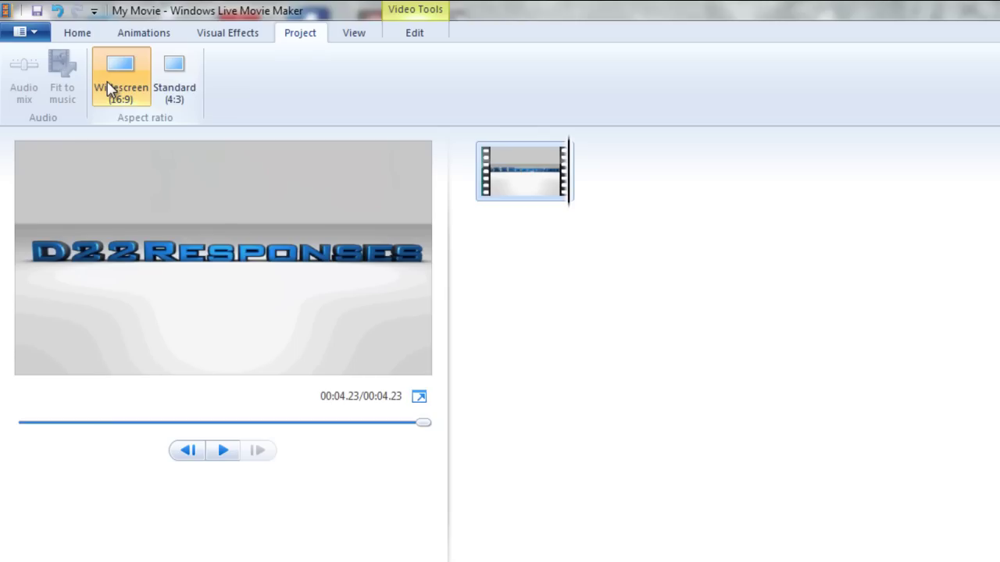
left_click(87, 33)
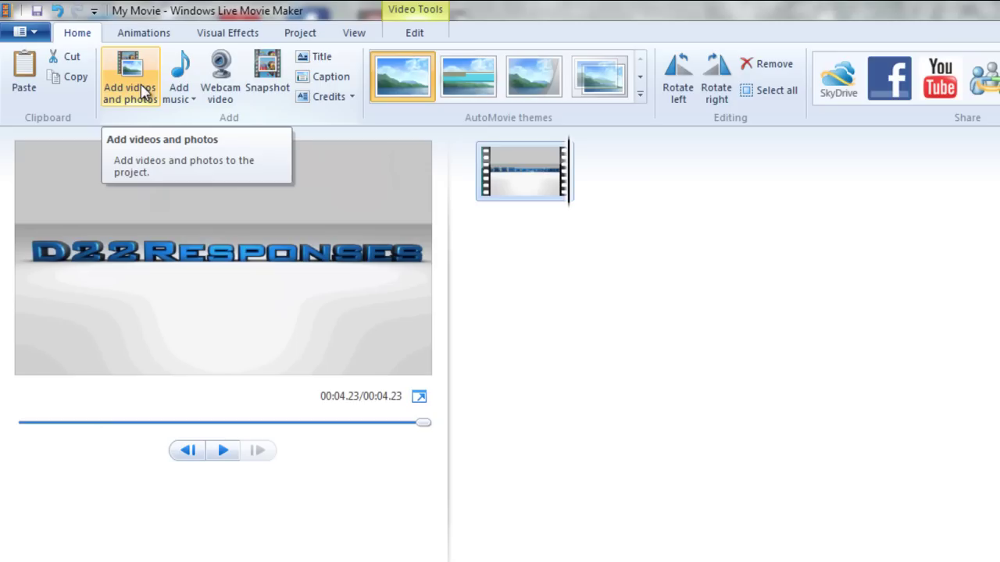
left_click(181, 98)
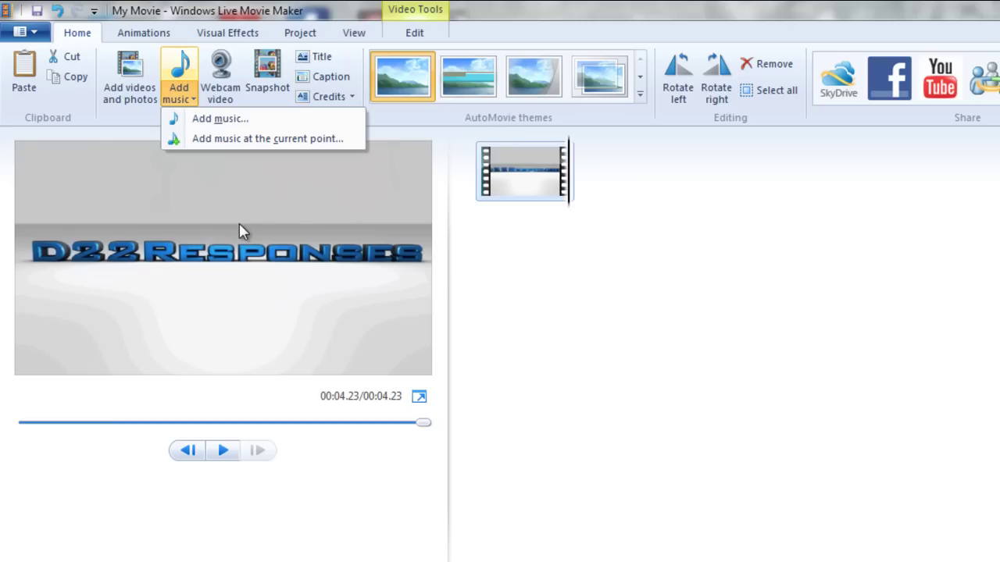
left_click(495, 320)
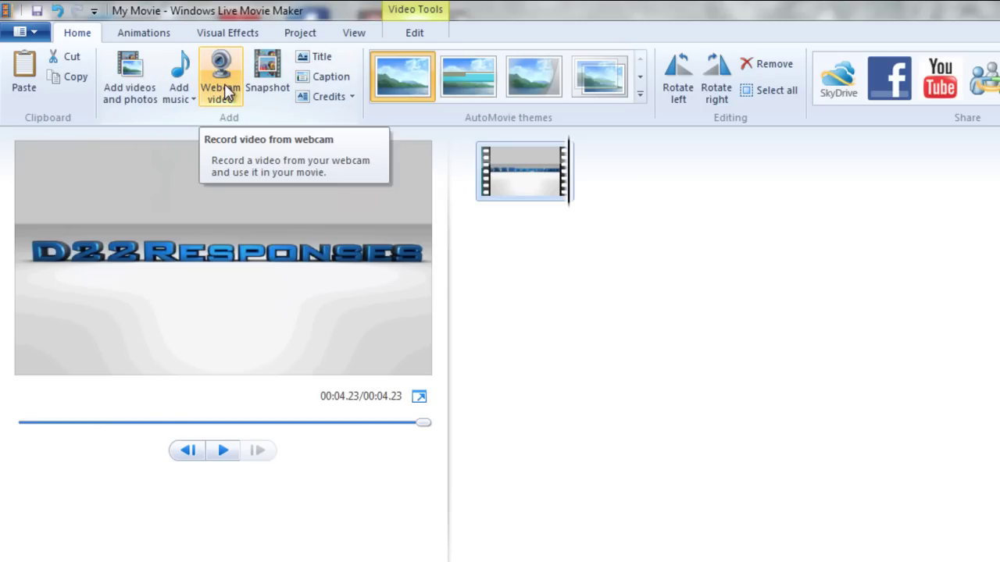
- Start a webcam recording and set Integrated Webcam as the webcam to use
left_click(224, 91)
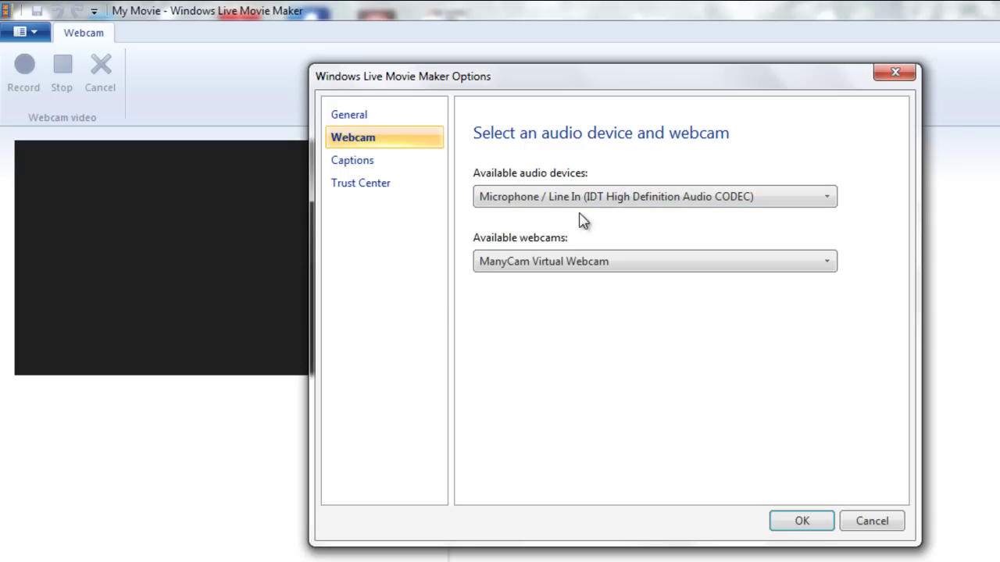
left_click(582, 269)
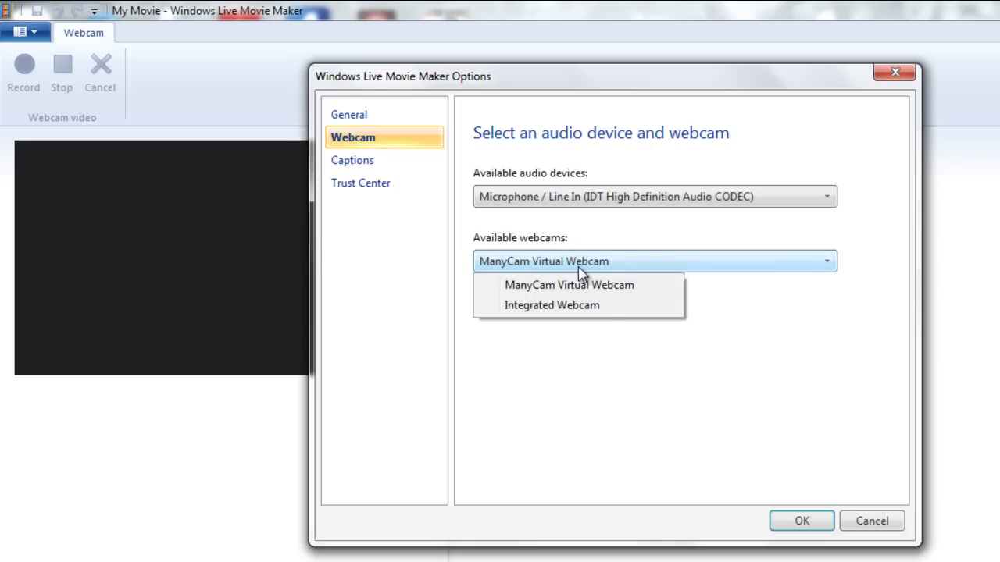
left_click(599, 313)
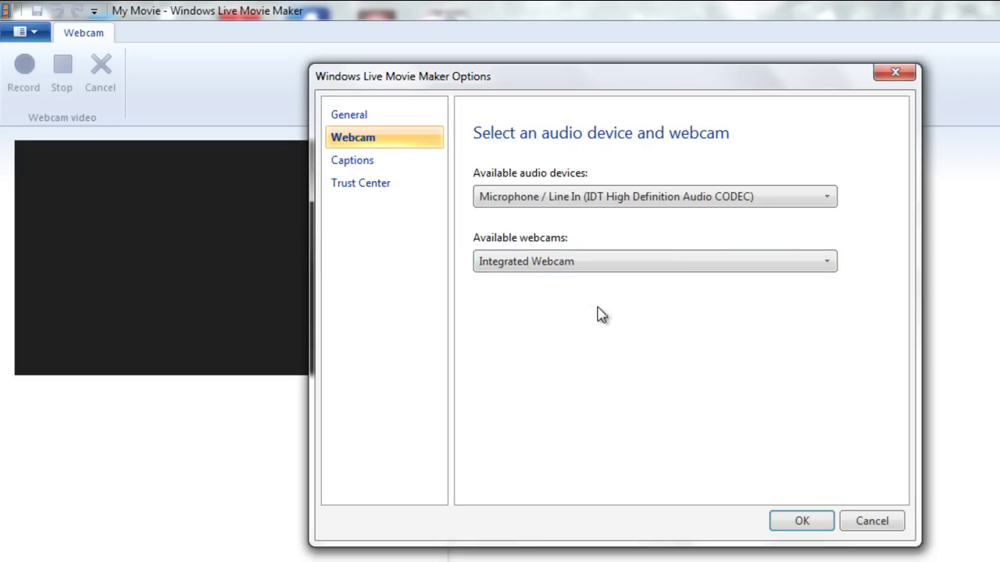
left_click(812, 526)
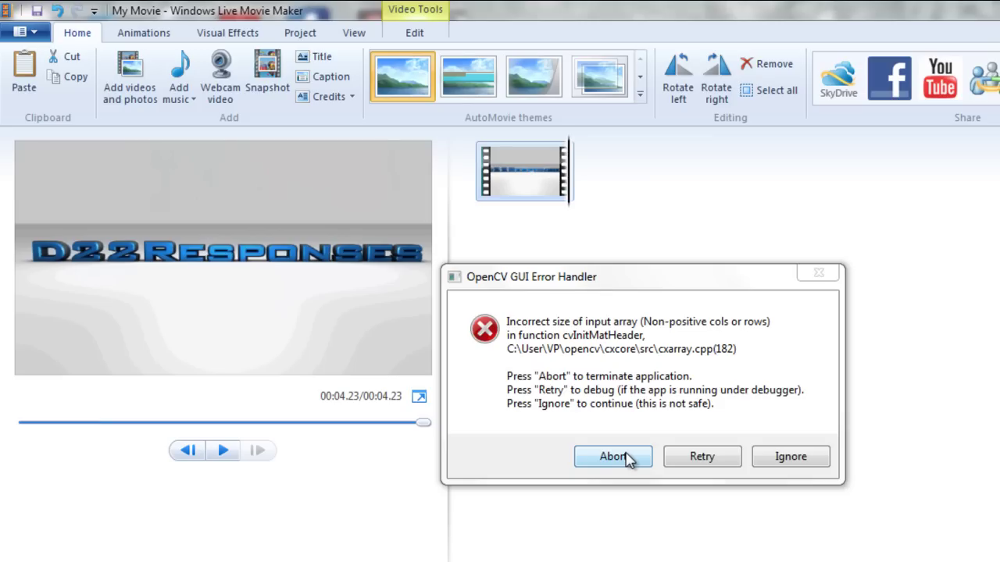
- Retry past the OpenCV error and close the crashed WebcamDell2.exe program
left_click(694, 469)
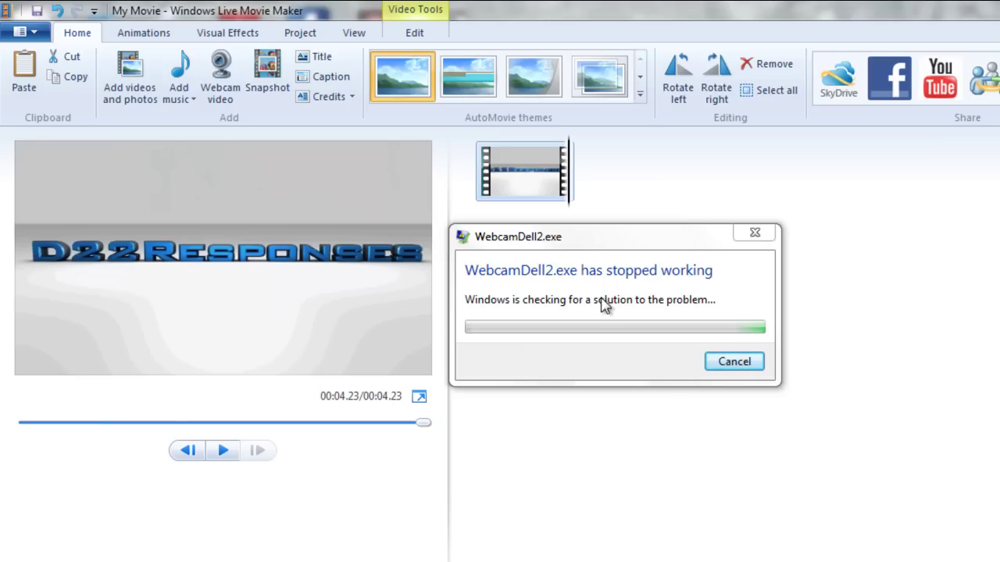
left_click(717, 367)
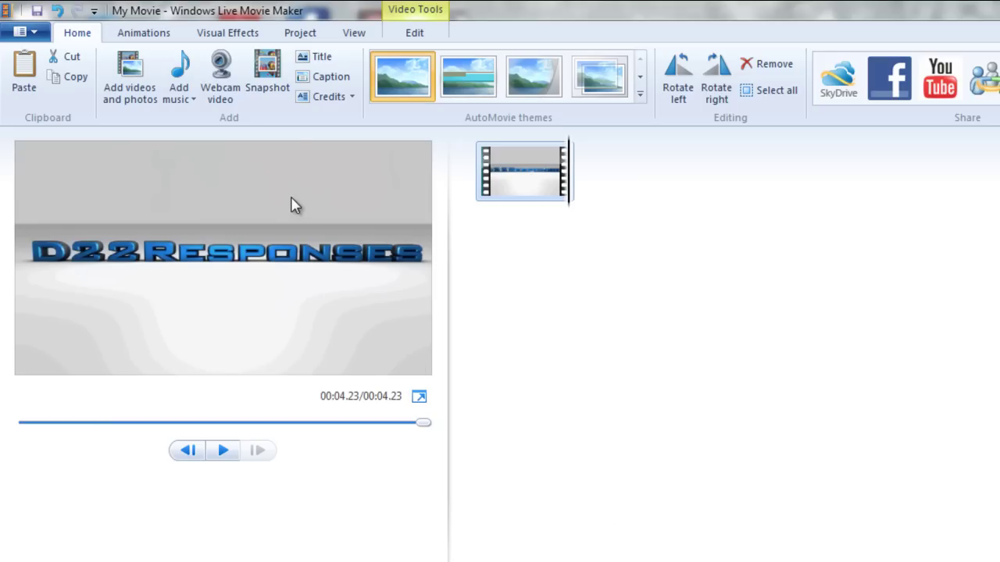
- Add a title clip and replace its placeholder text with 'D22responses'
left_click(300, 58)
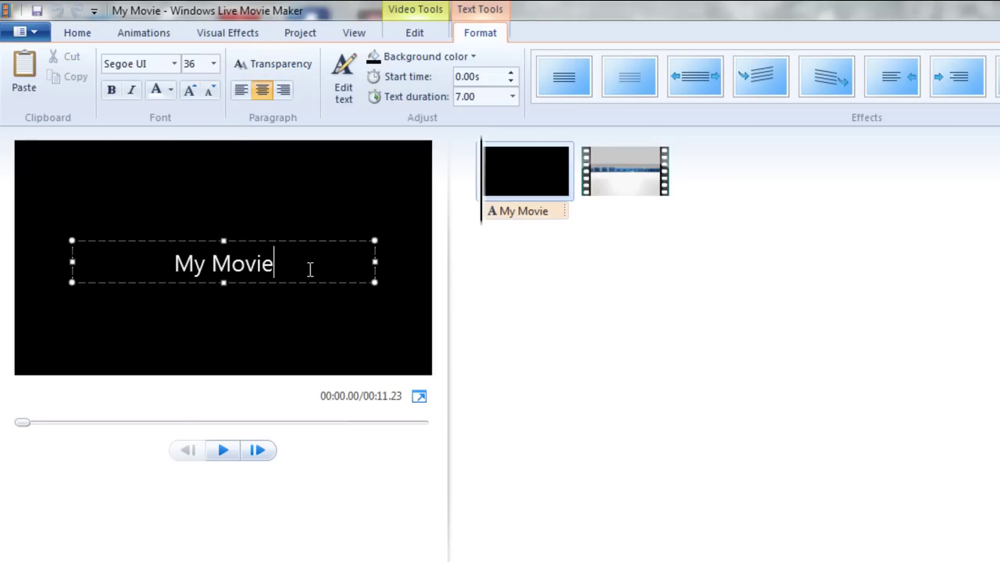
left_click_drag(310, 270, 3, 275)
type("M")
key("BackSpace")
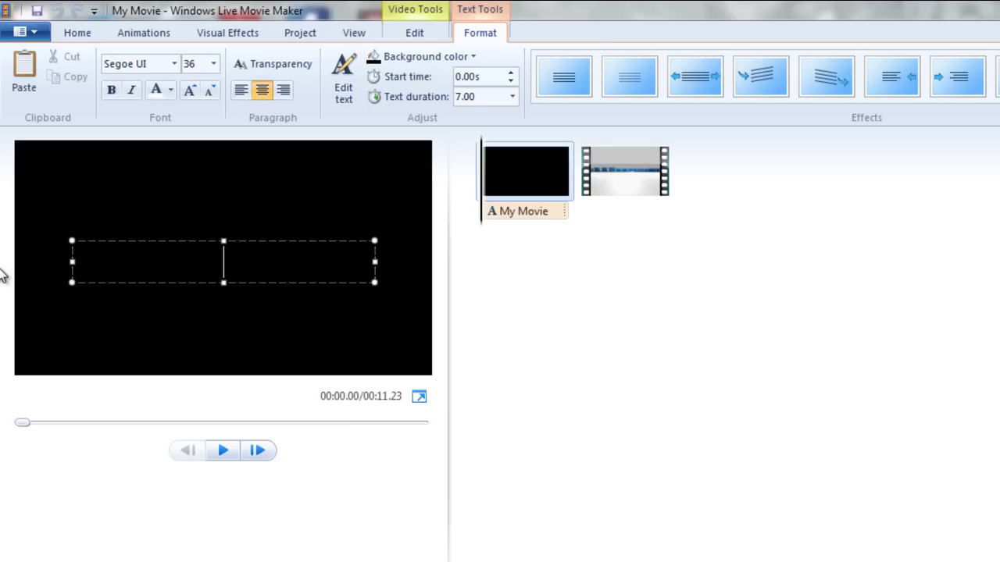
type("D22responses")
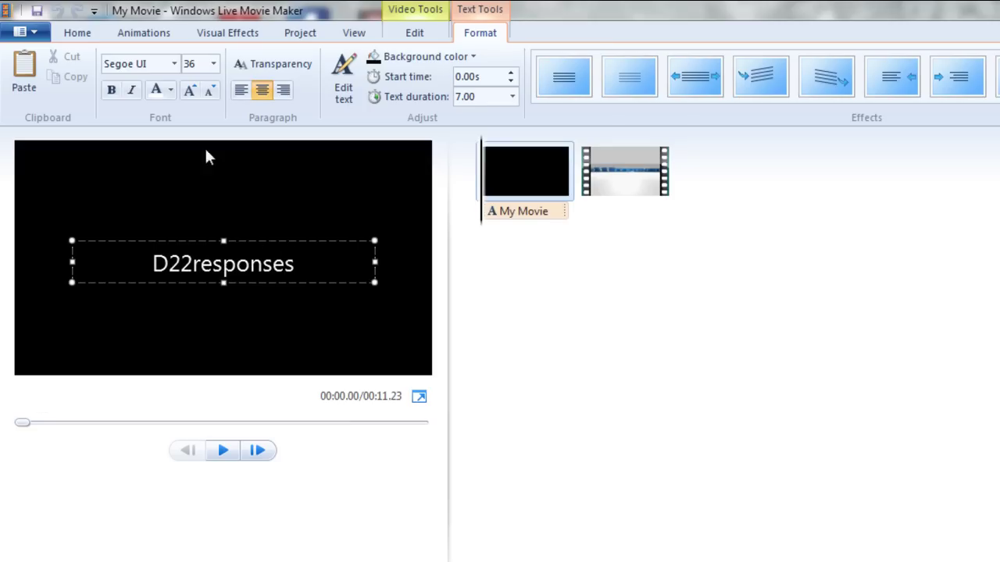
- Set the title font to Orator Std at size 72
left_click(163, 64)
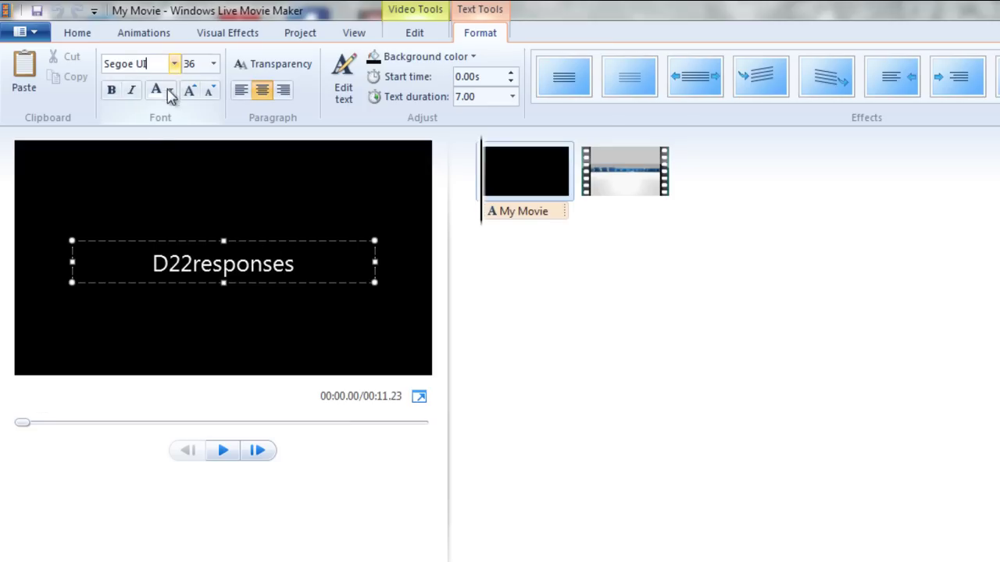
left_click(174, 64)
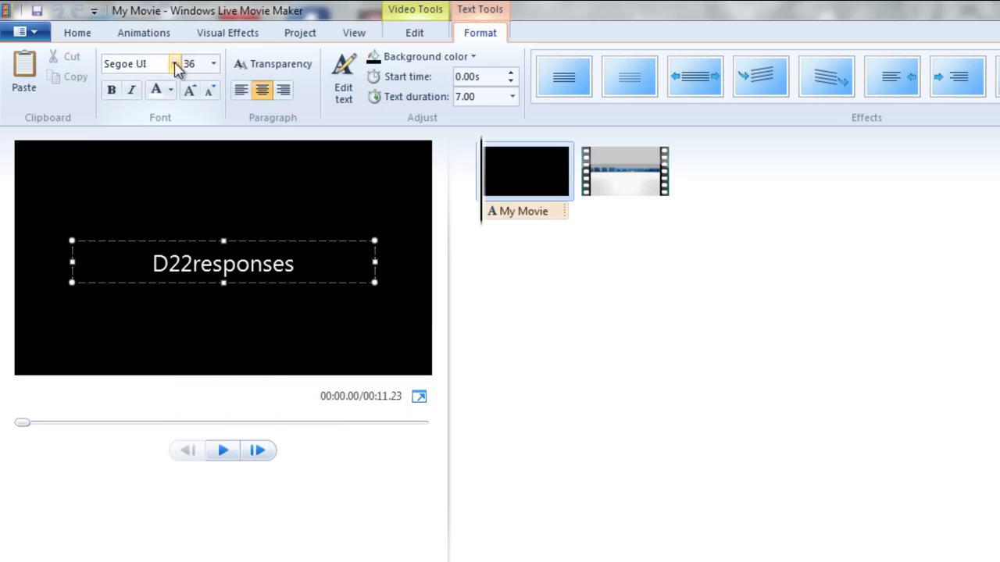
left_click(174, 64)
left_click(139, 289)
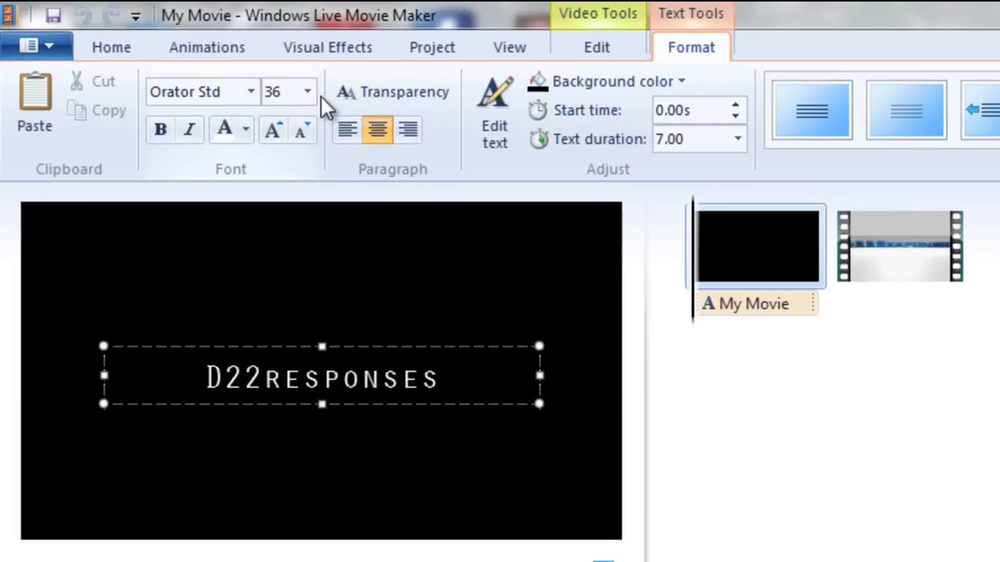
left_click(213, 63)
left_click(290, 434)
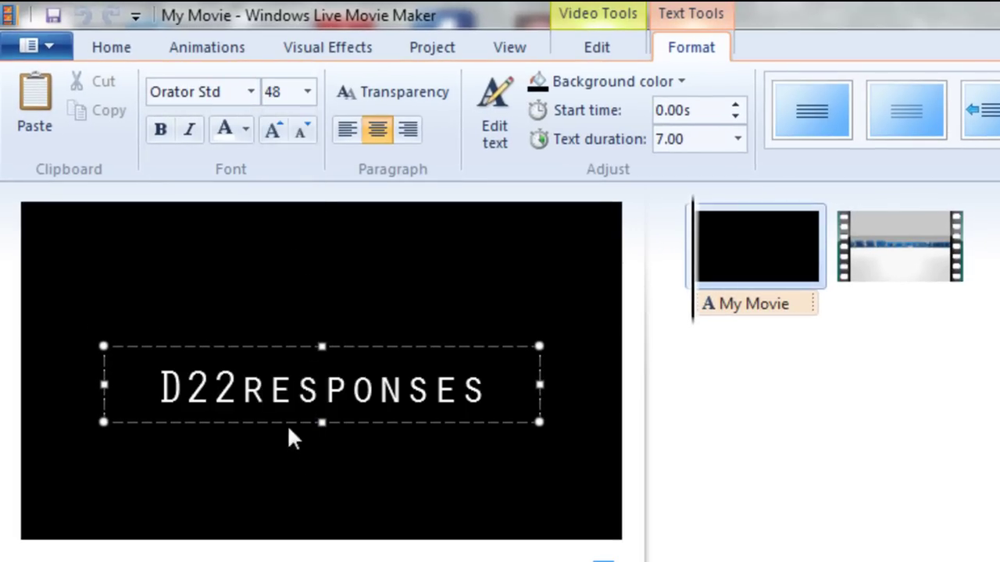
left_click(307, 91)
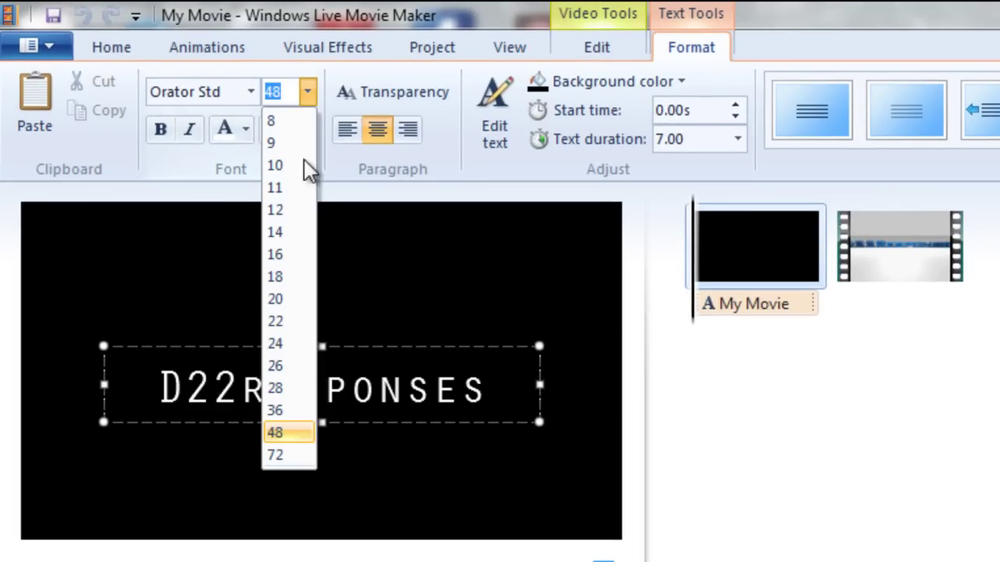
left_click(292, 458)
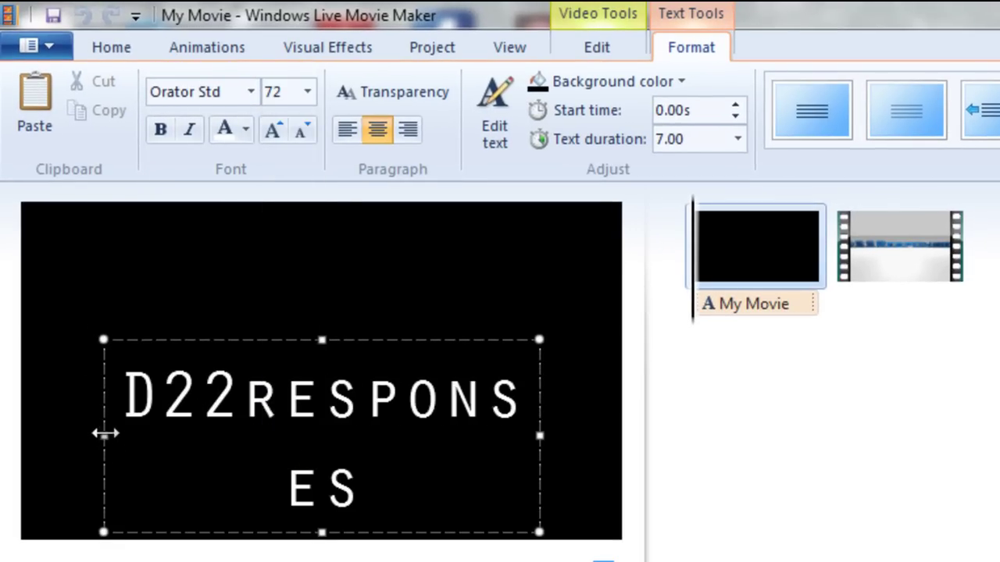
- Widen the title text box so 'D22responses' fits on one line, then select the text
left_click_drag(104, 436, 27, 437)
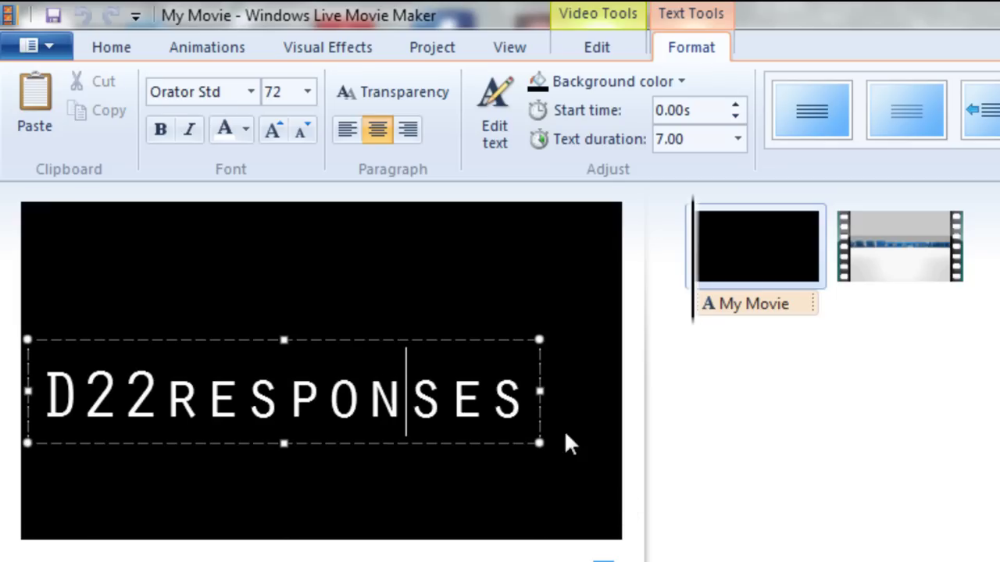
left_click_drag(539, 390, 613, 391)
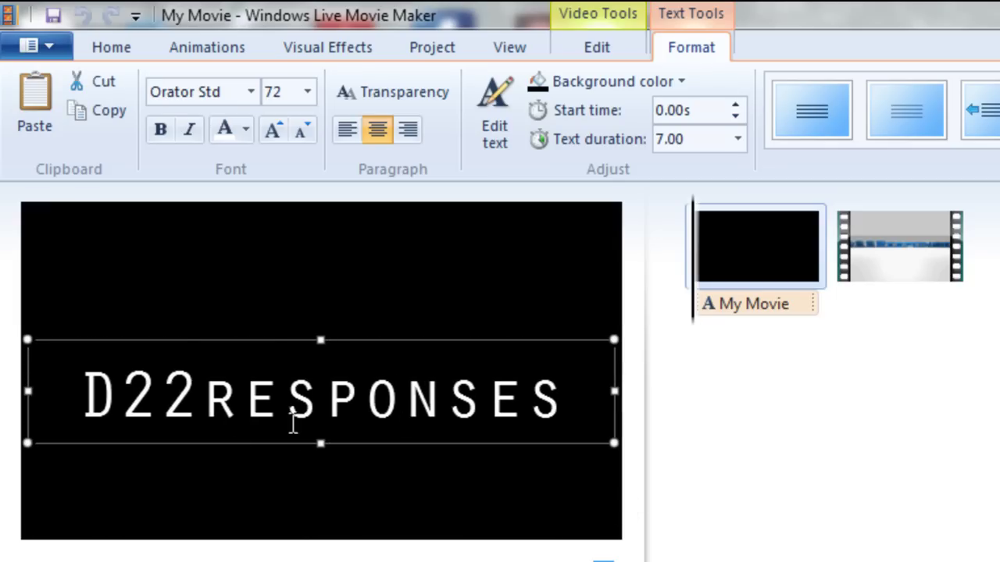
left_click(263, 510)
left_click(257, 411)
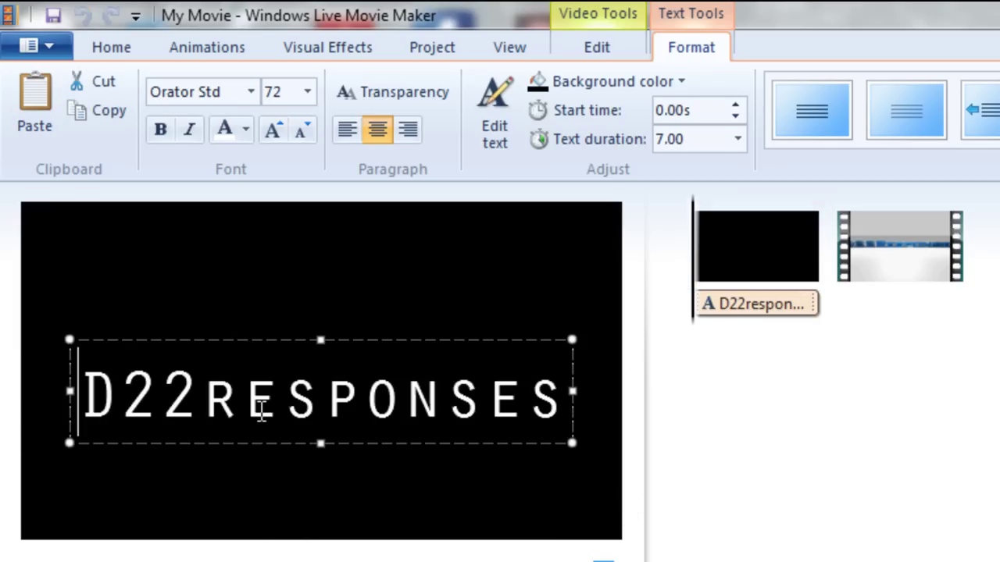
left_click(270, 269)
left_click(502, 414)
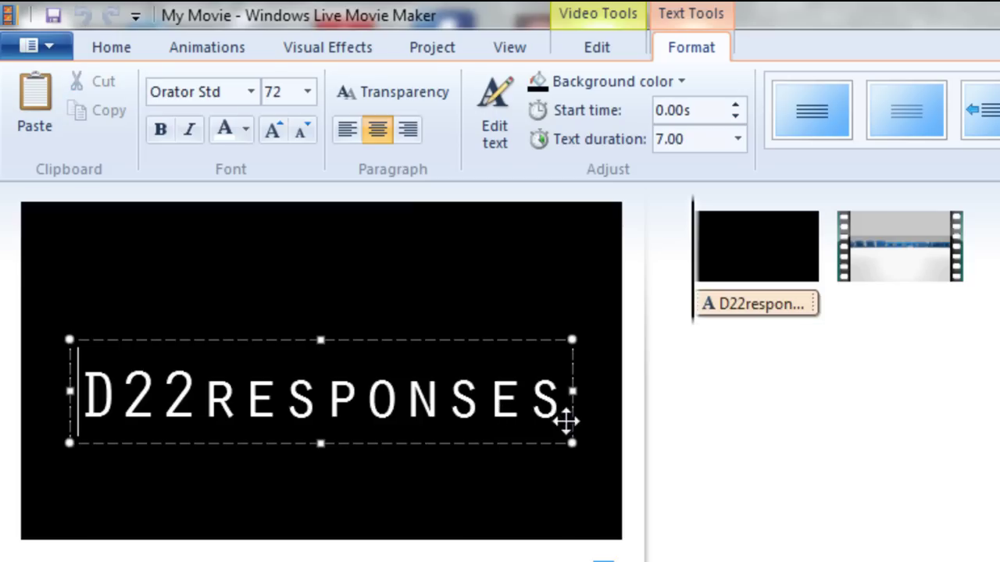
left_click_drag(558, 406, 132, 283)
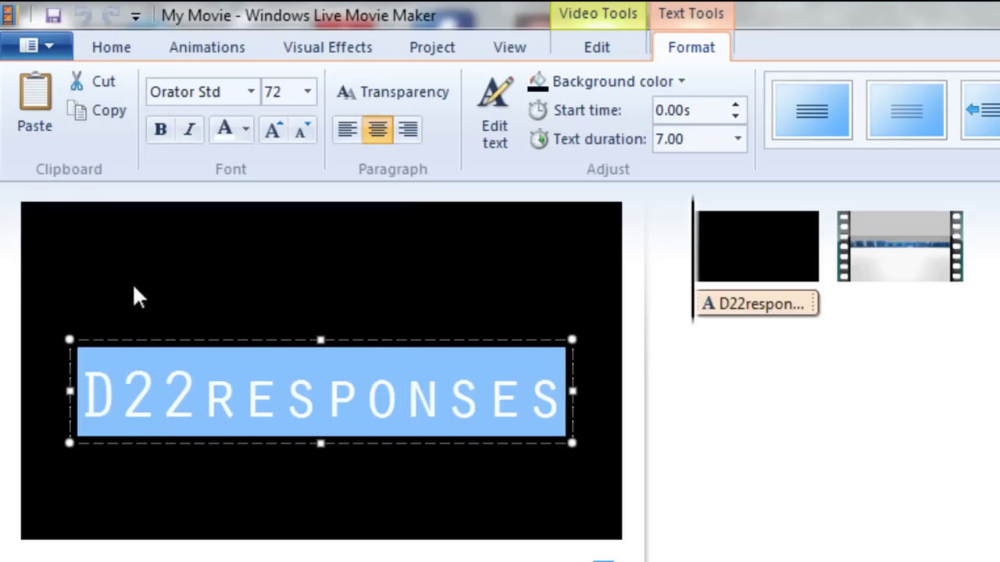
- Change the title background from white to yellow and make the lettering black
left_click(496, 109)
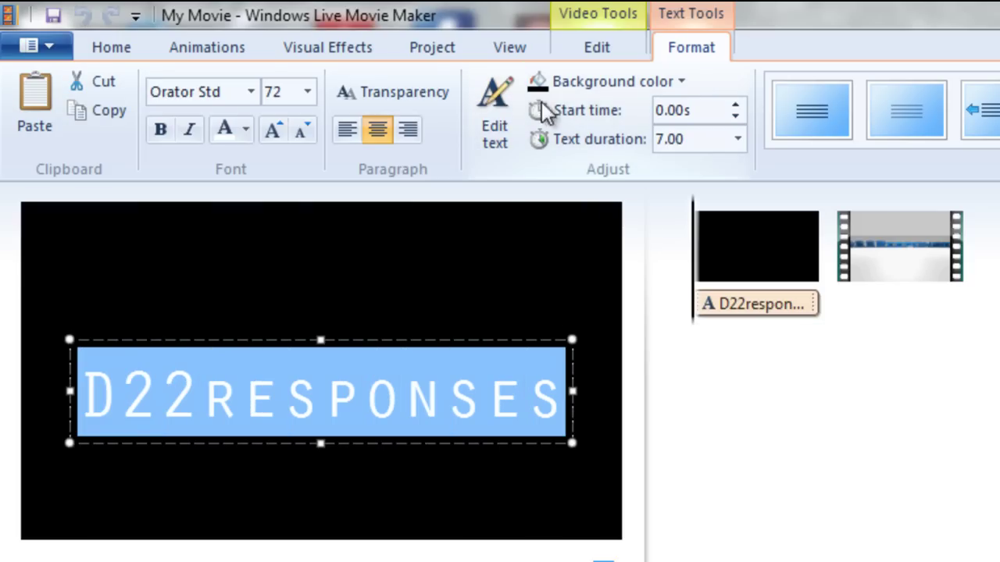
left_click(593, 85)
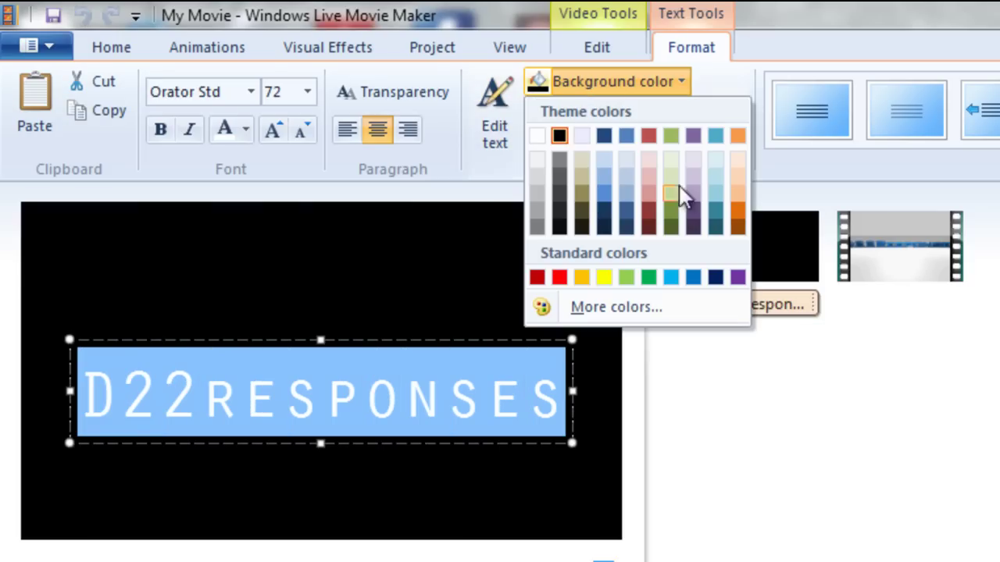
left_click(536, 137)
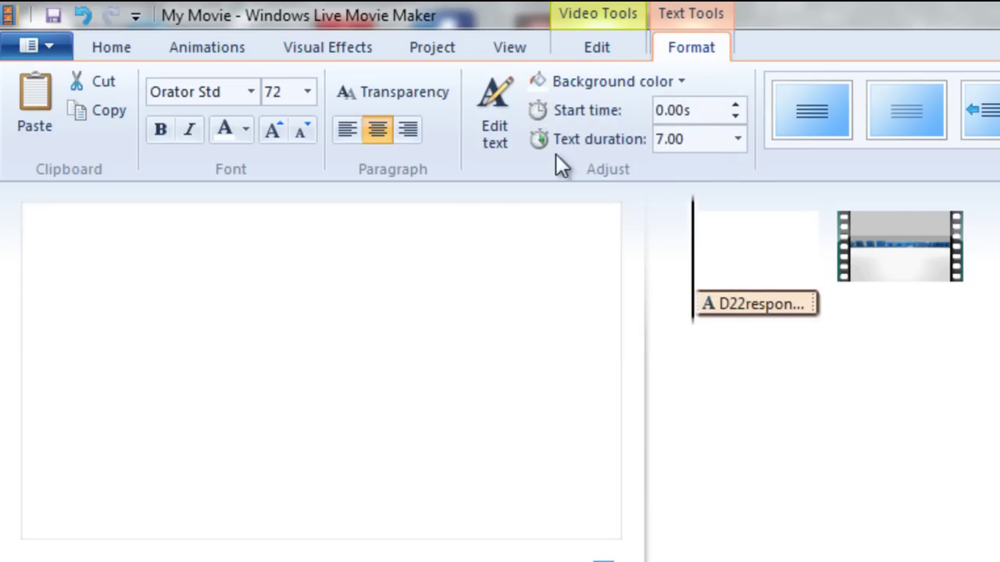
left_click(659, 82)
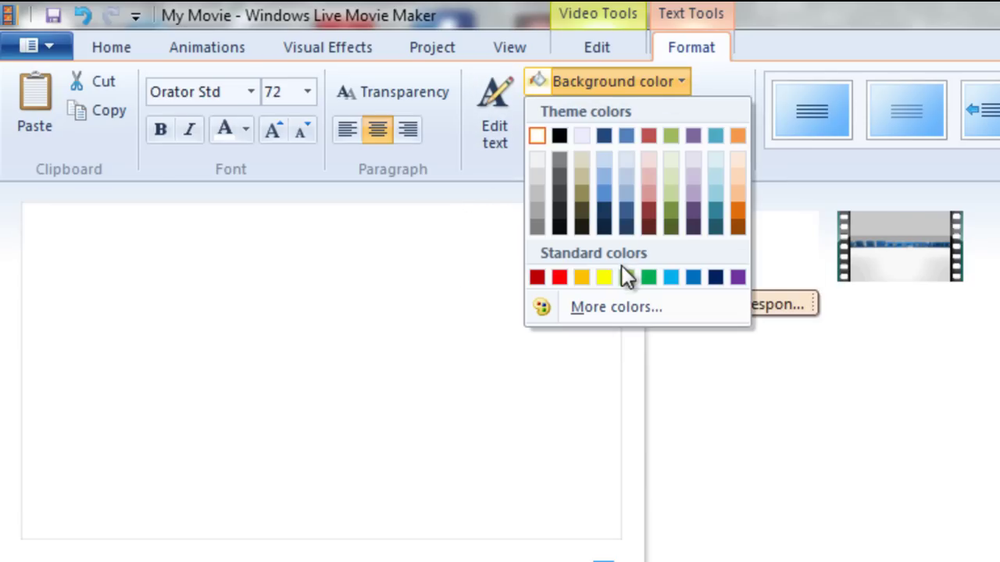
left_click(604, 277)
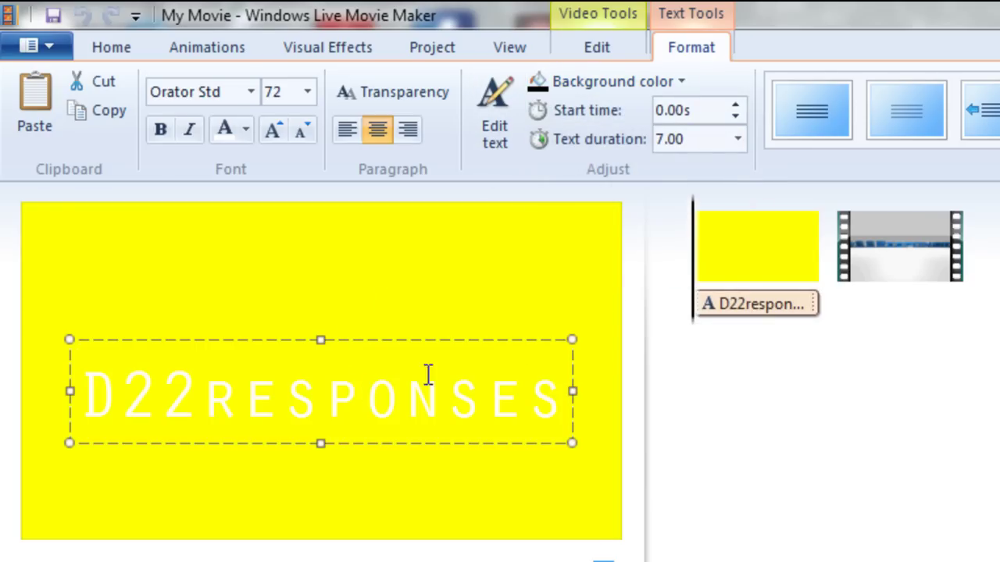
left_click(247, 131)
left_click(224, 165)
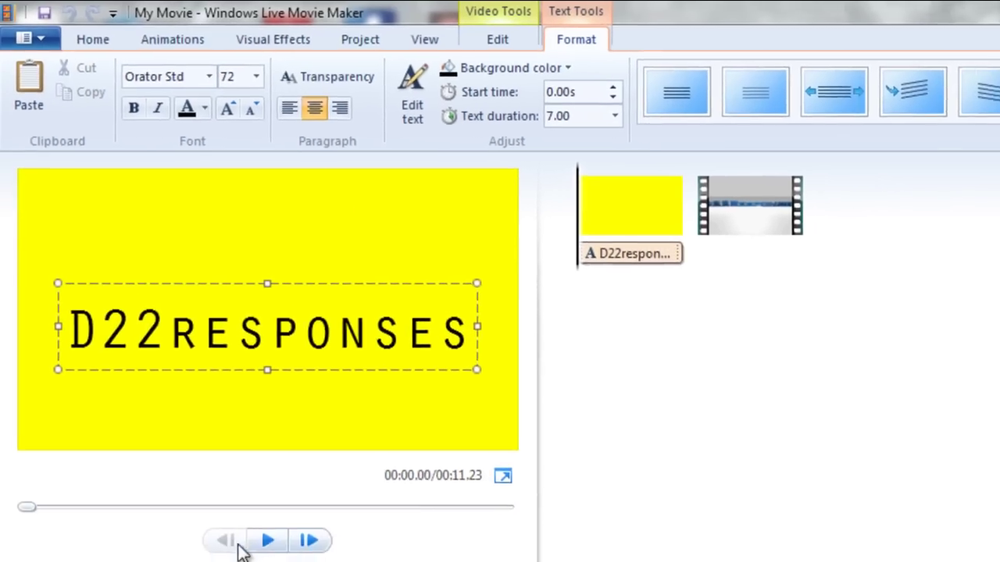
left_click(263, 539)
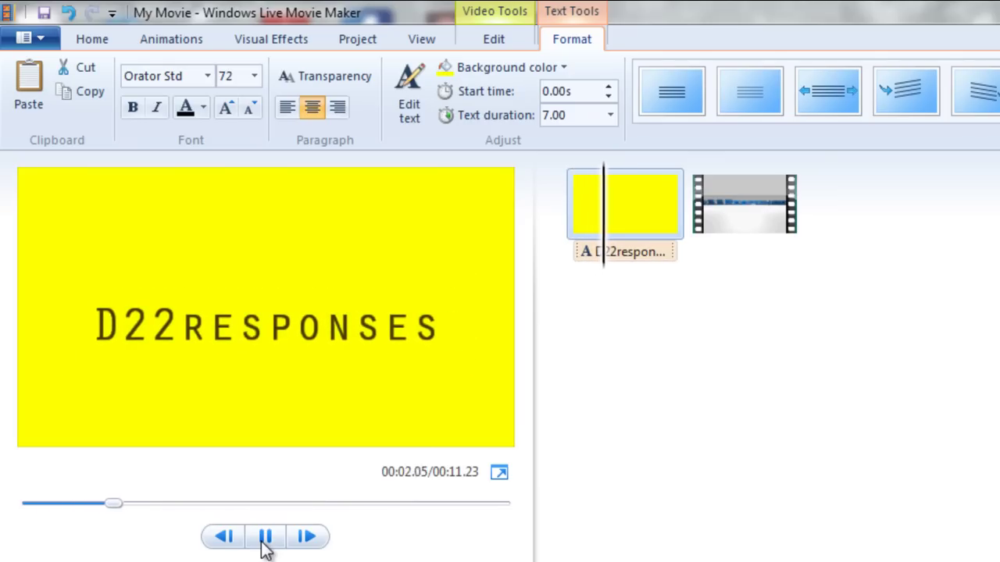
left_click(263, 542)
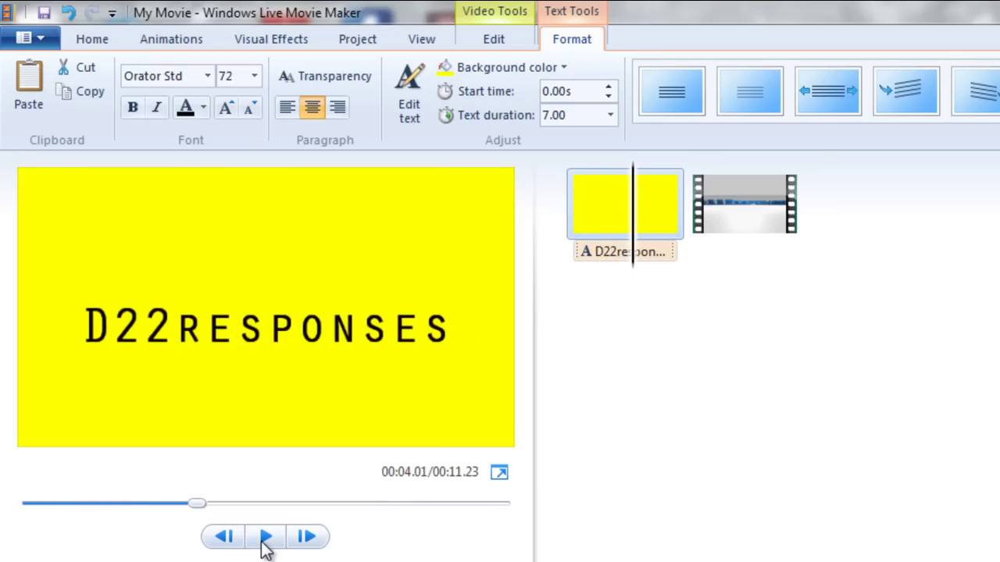
left_click(223, 538)
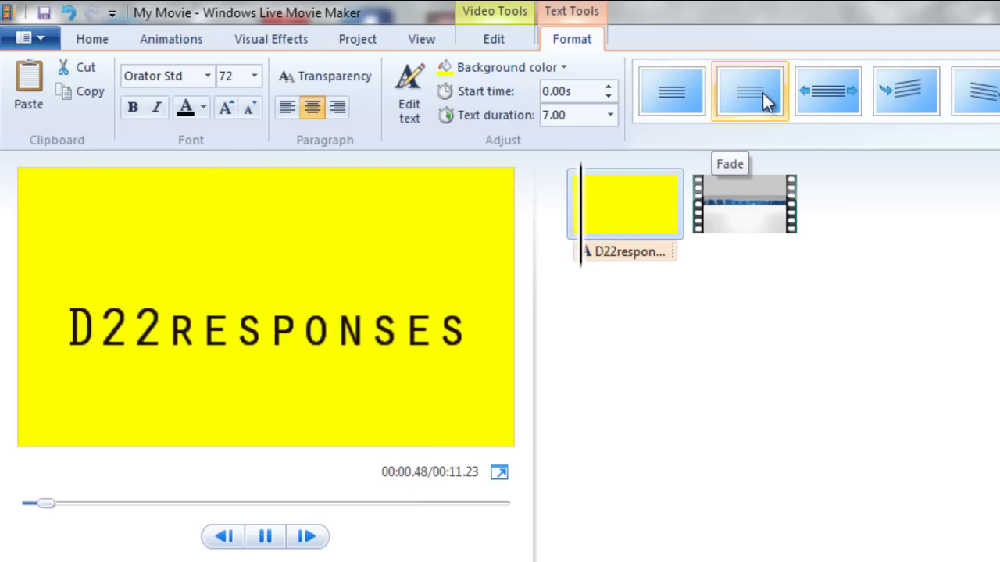
left_click(672, 96)
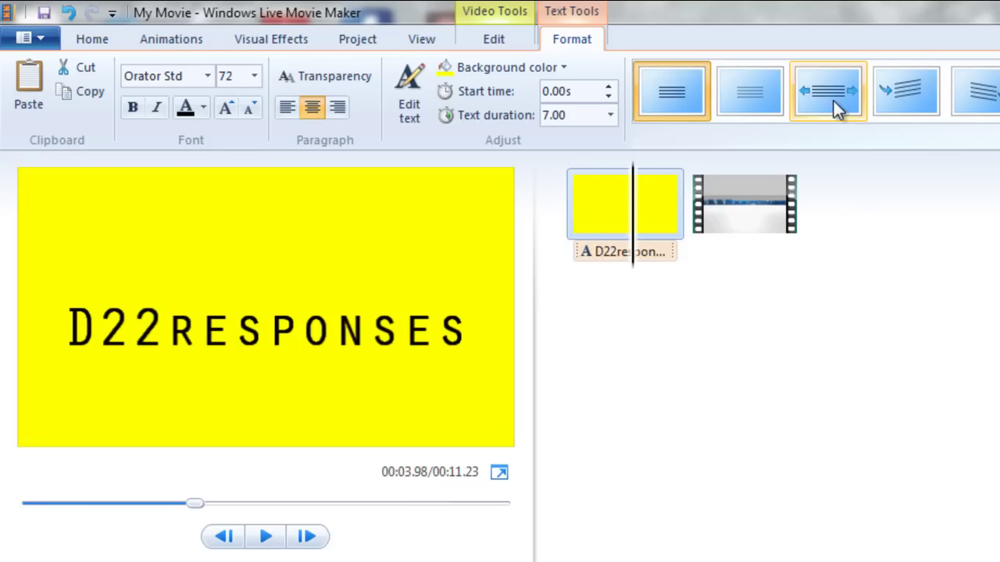
left_click(804, 100)
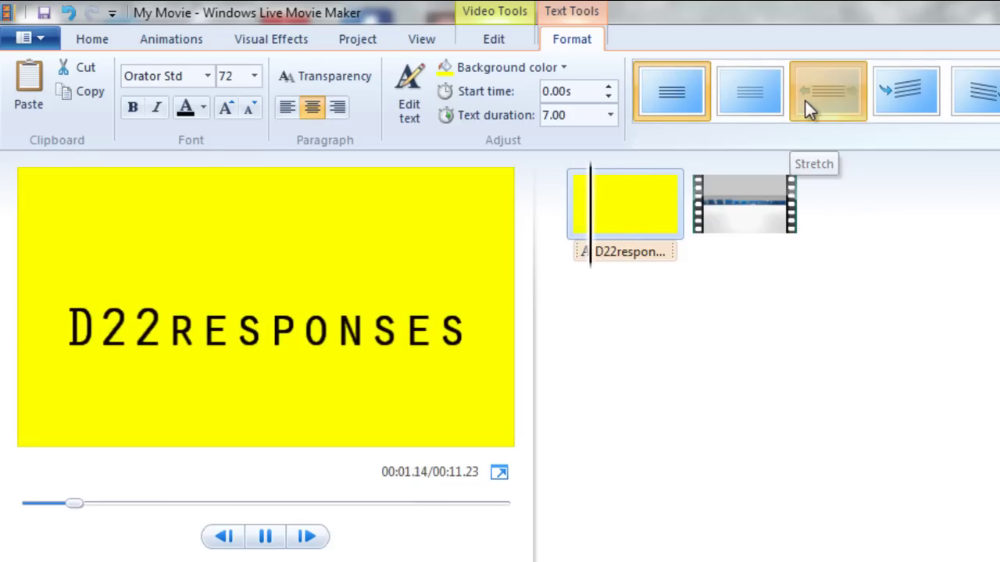
left_click(264, 540)
left_click(223, 537)
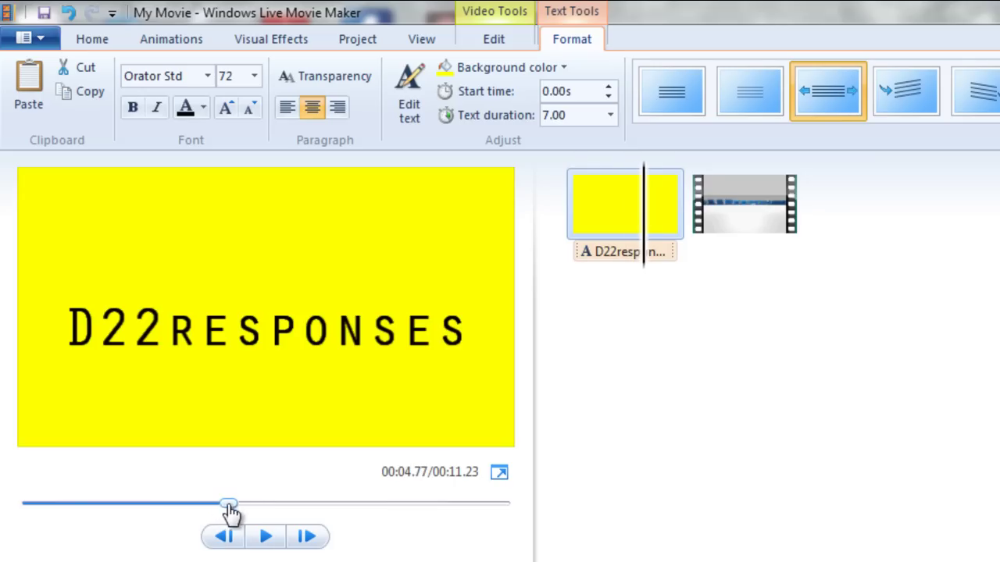
left_click_drag(229, 503, 2, 467)
left_click(265, 539)
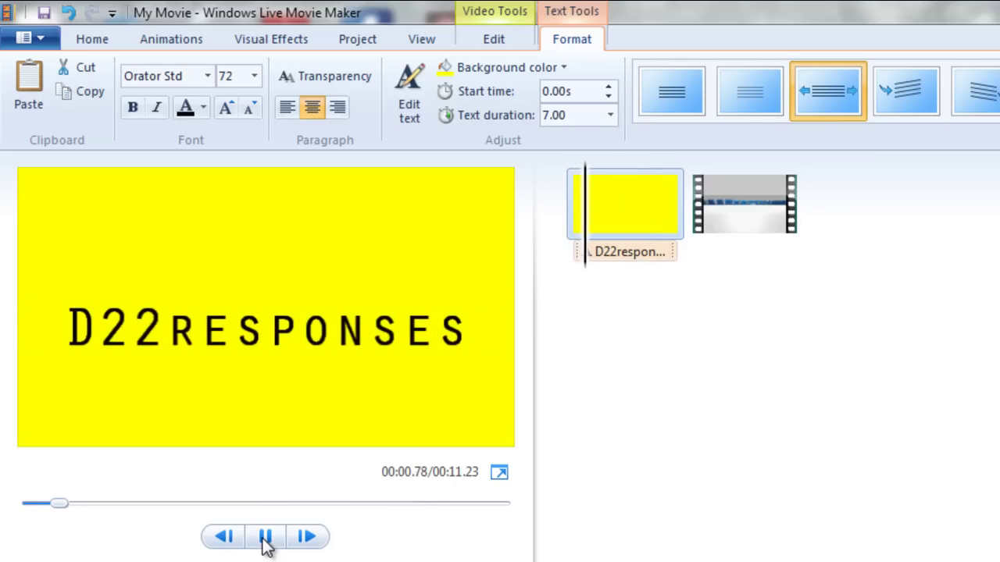
left_click(266, 538)
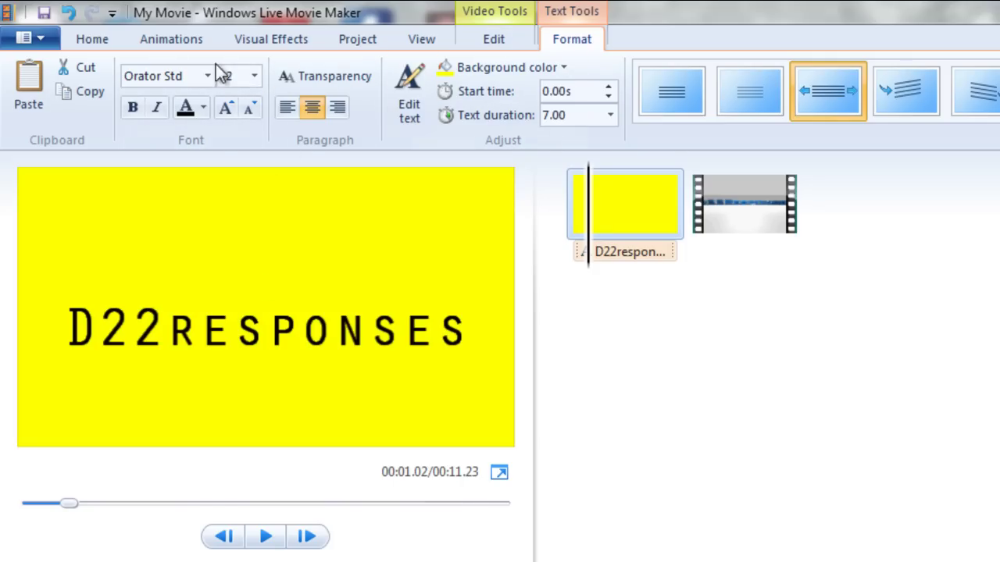
- Browse the Animations tab's Transitions gallery and close it without applying a transition
left_click(170, 40)
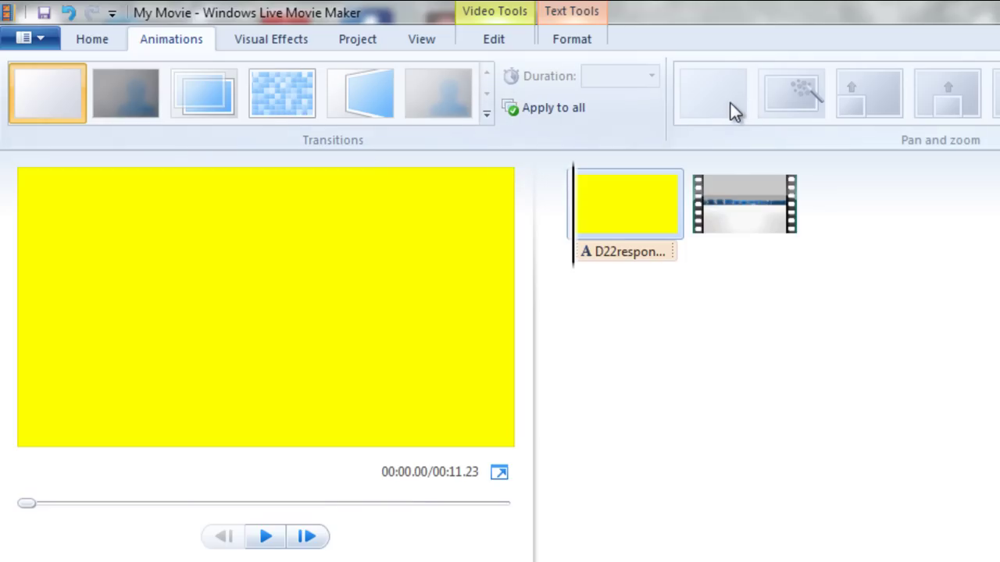
left_click(485, 113)
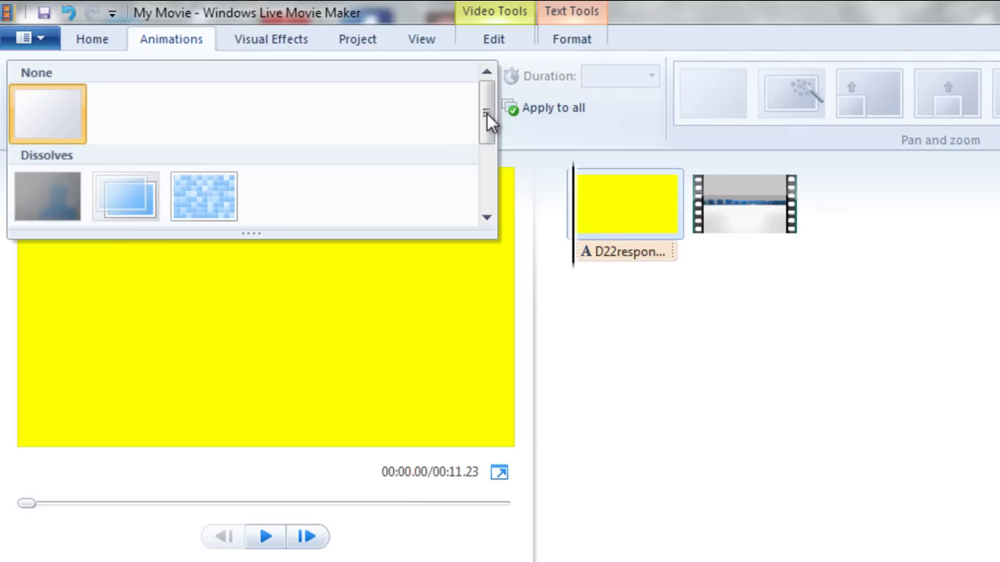
left_click_drag(487, 113, 490, 206)
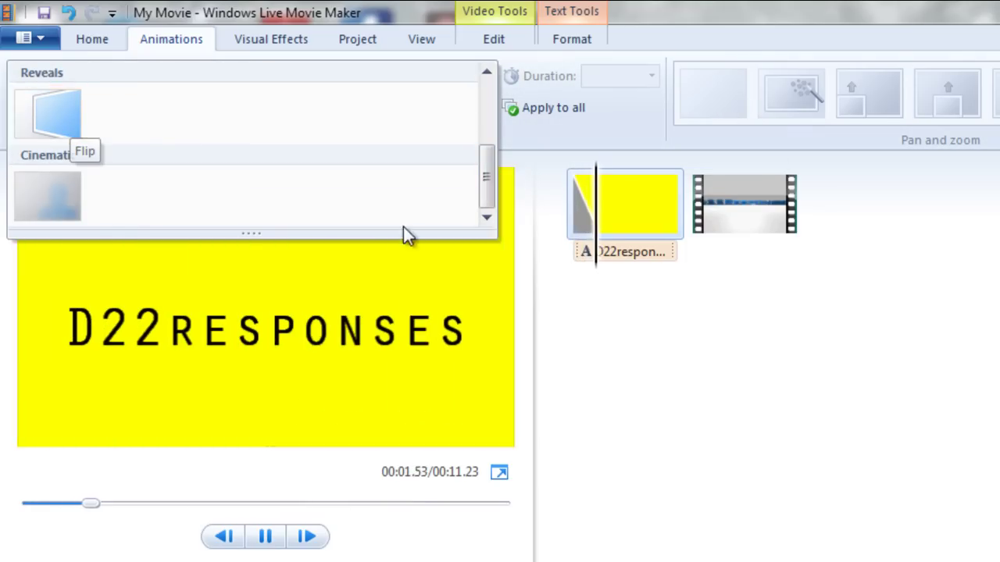
left_click(508, 181)
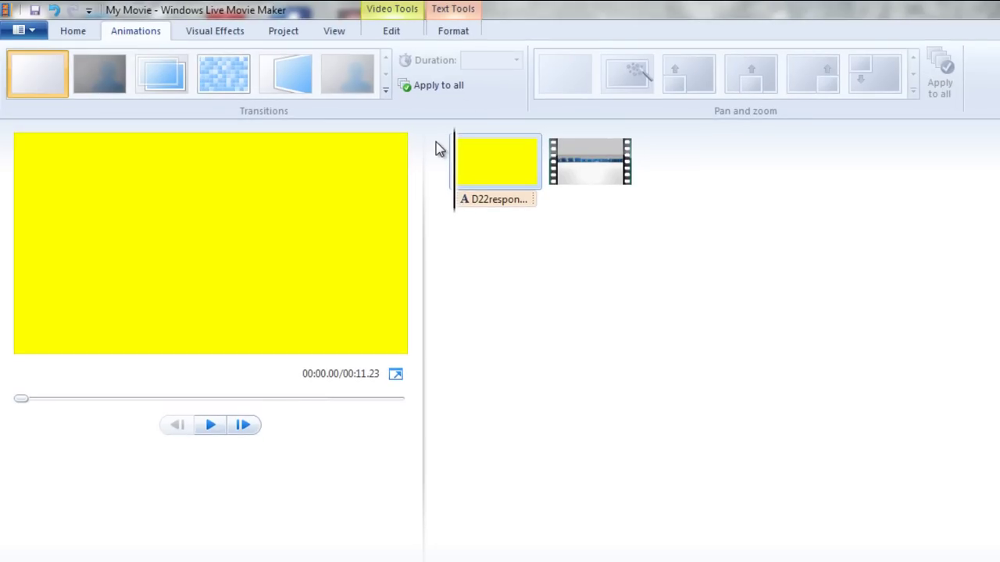
- Show the Visual Effects gallery for the second, video clip and page through its effect rows
left_click(200, 36)
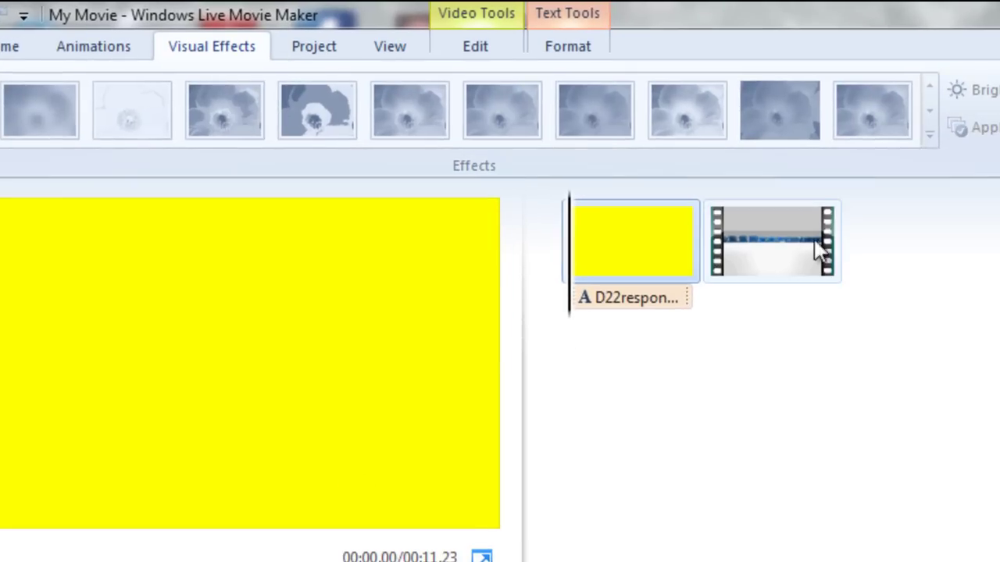
left_click(740, 263)
left_click(621, 241)
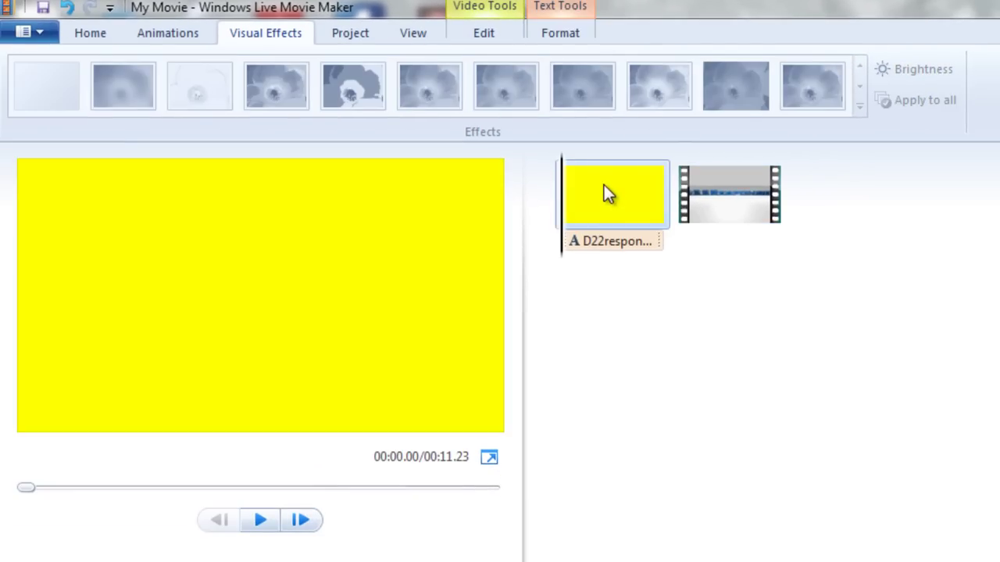
left_click(743, 192)
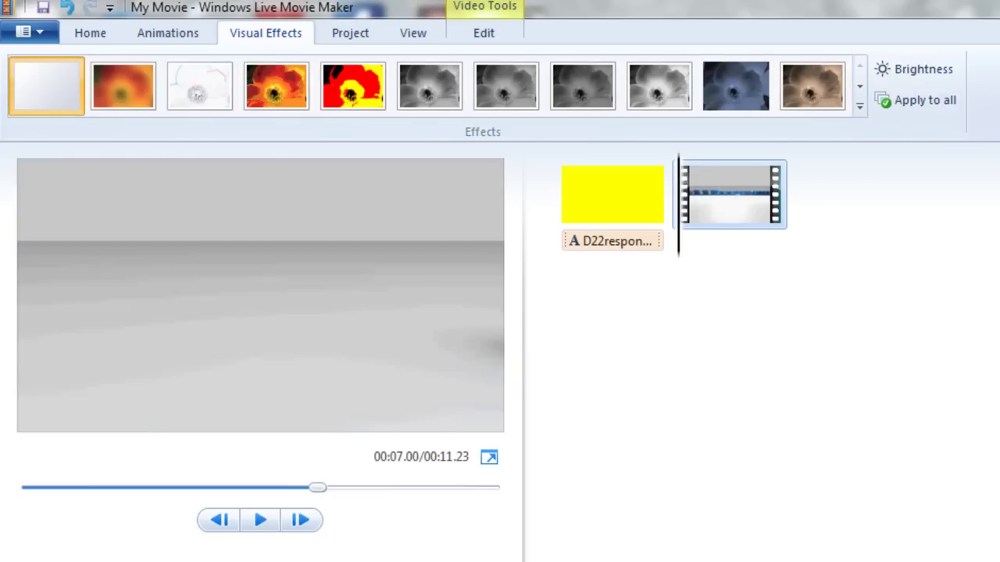
left_click(859, 88)
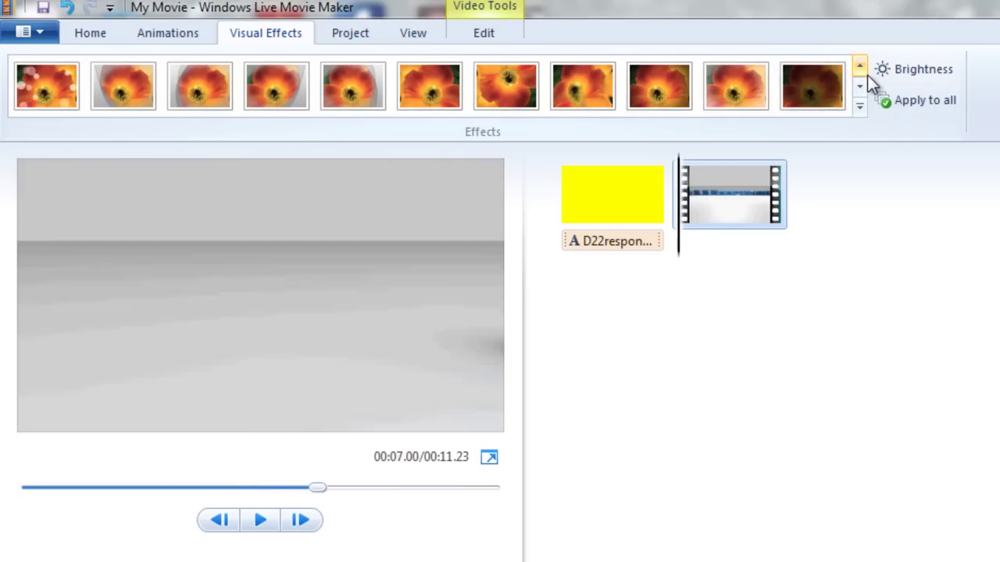
left_click(859, 86)
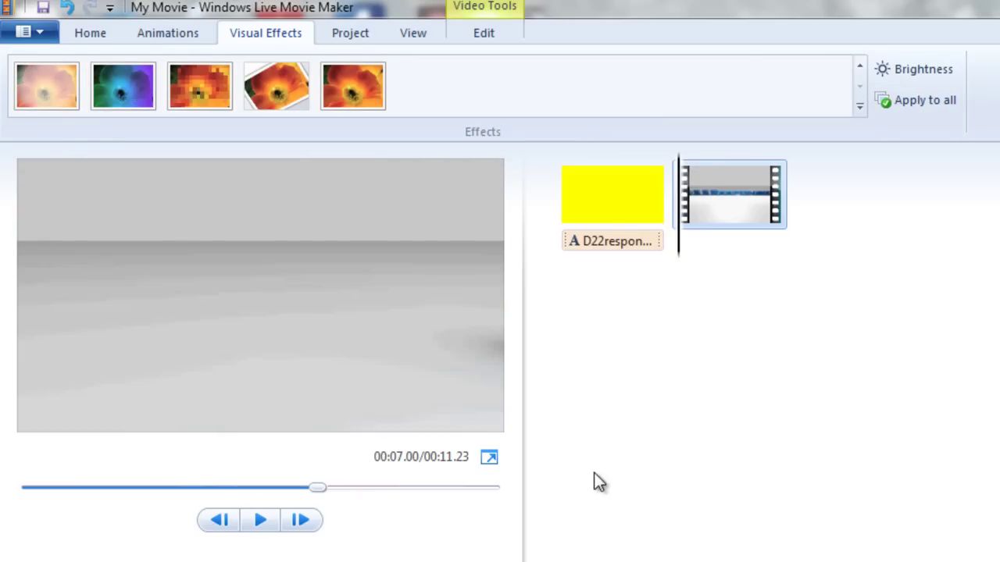
left_click(884, 72)
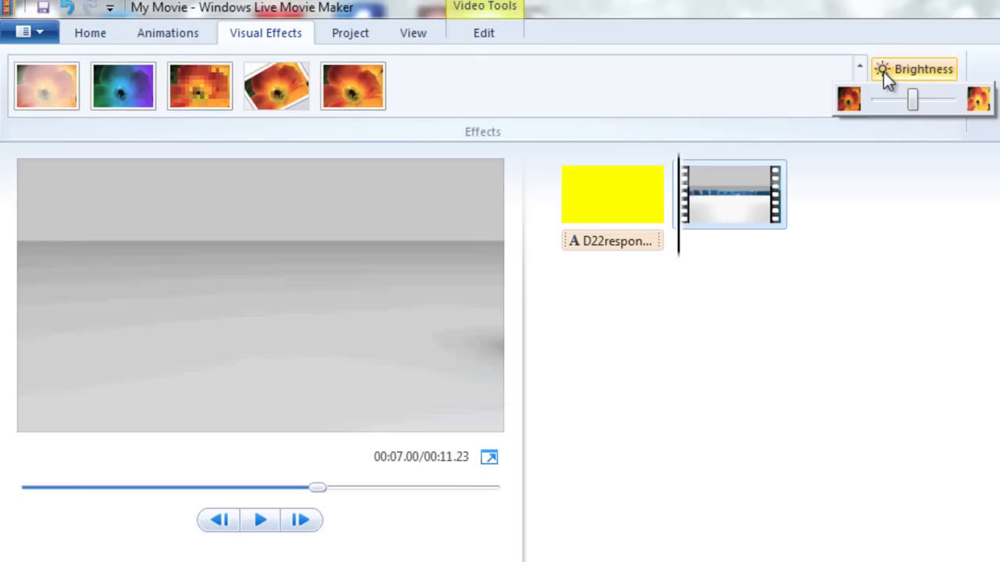
mouse_move(916, 103)
left_mouse_down()
mouse_move(940, 103)
mouse_move(904, 109)
mouse_move(916, 109)
left_mouse_up()
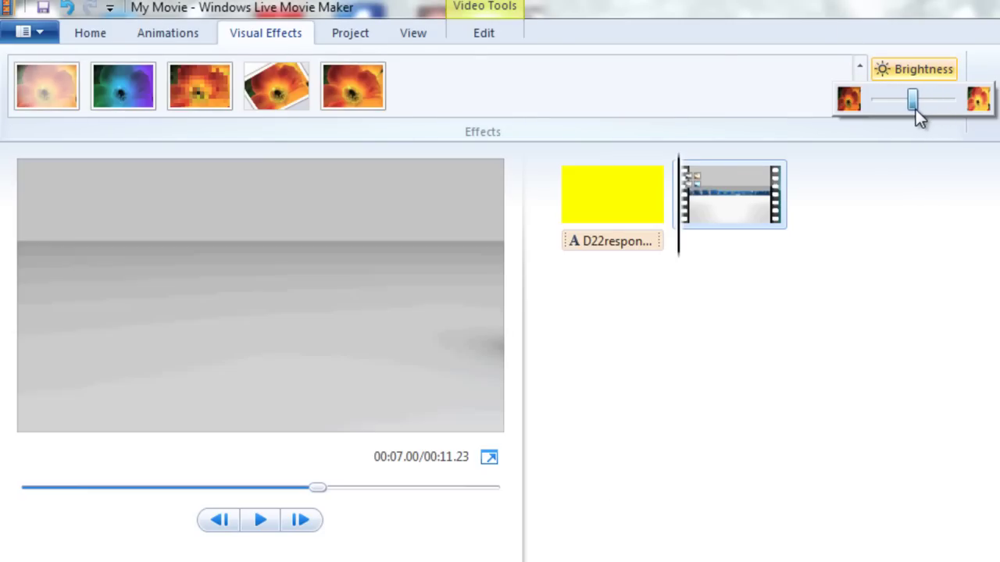
left_click(761, 502)
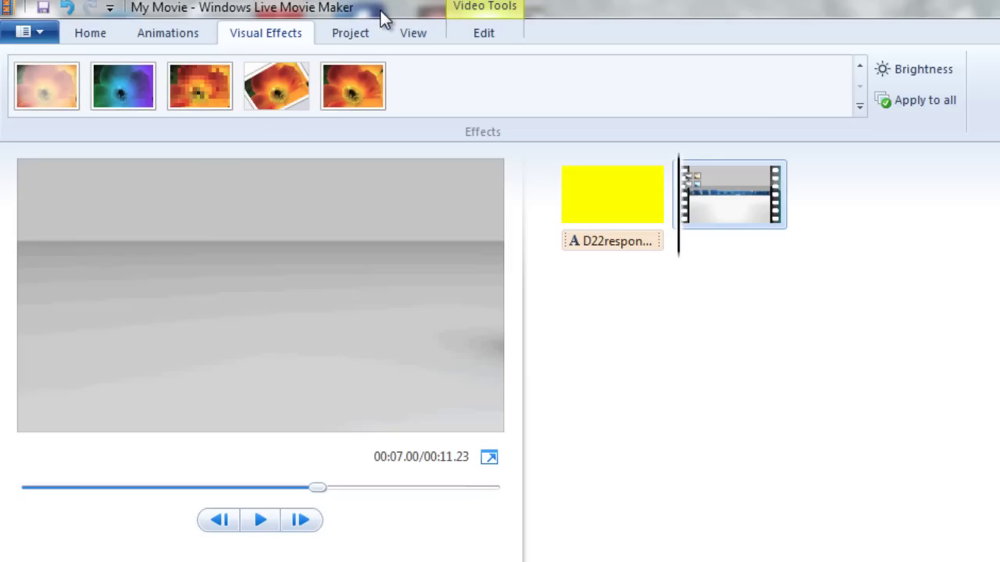
- Compare Standard 4:3 with Widescreen 16:9, keep widescreen, and play the movie from the start
left_click(351, 33)
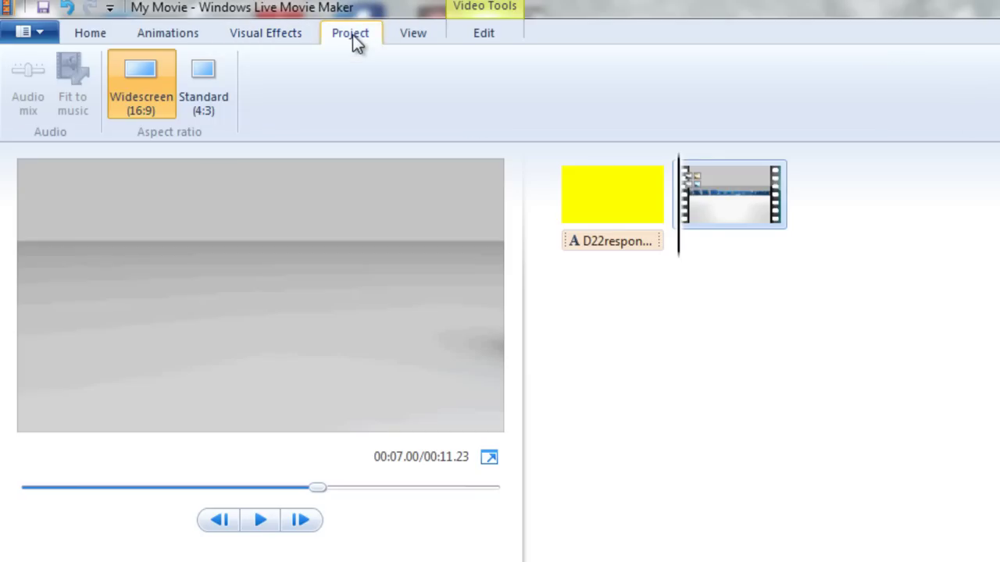
left_click(219, 89)
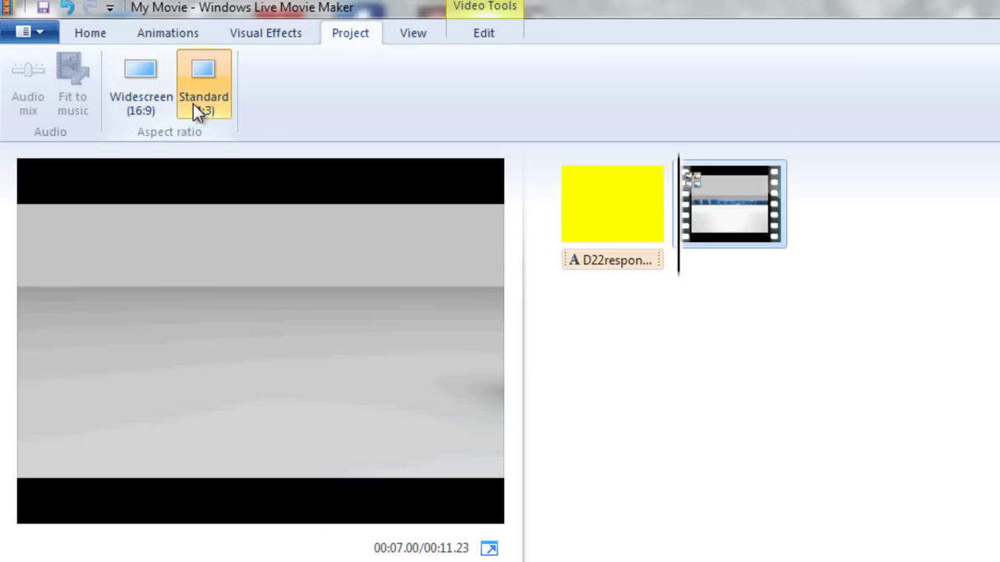
left_click(120, 84)
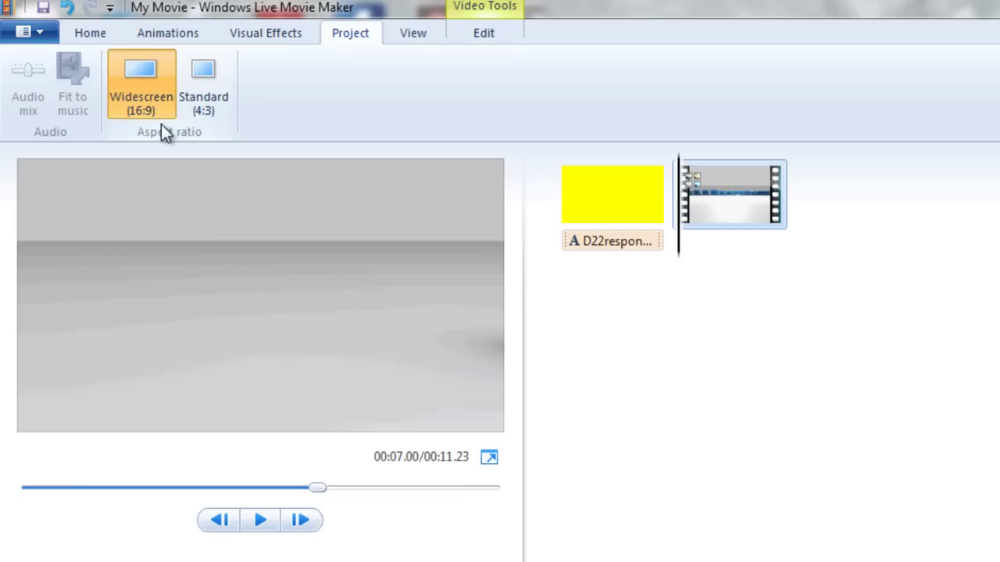
left_click(201, 92)
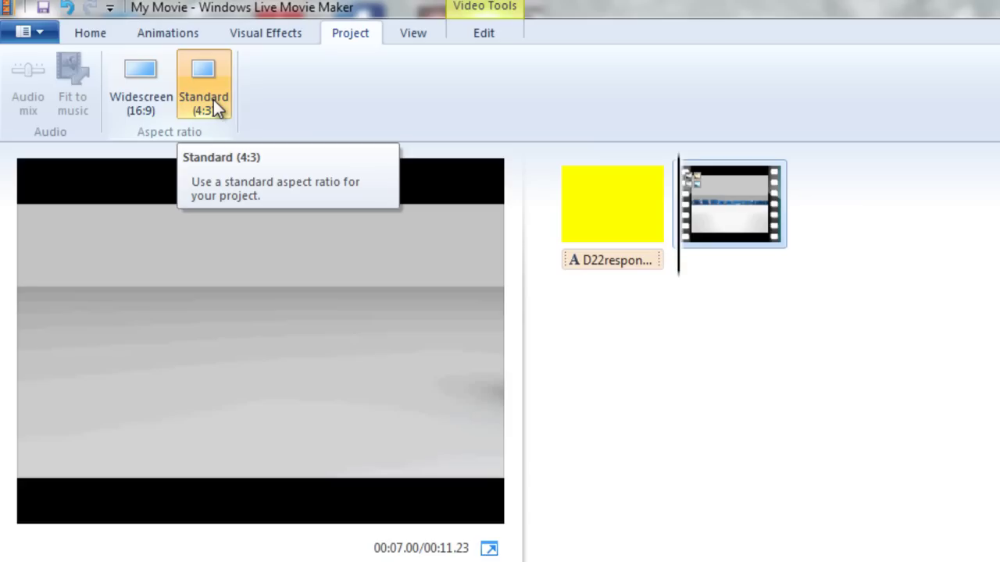
left_click(133, 88)
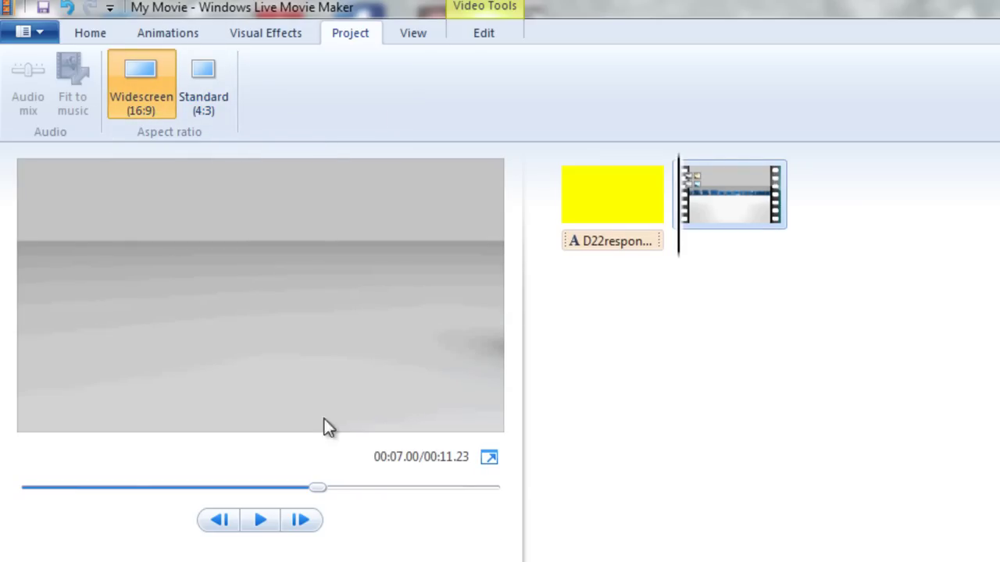
left_click_drag(317, 487, 9, 486)
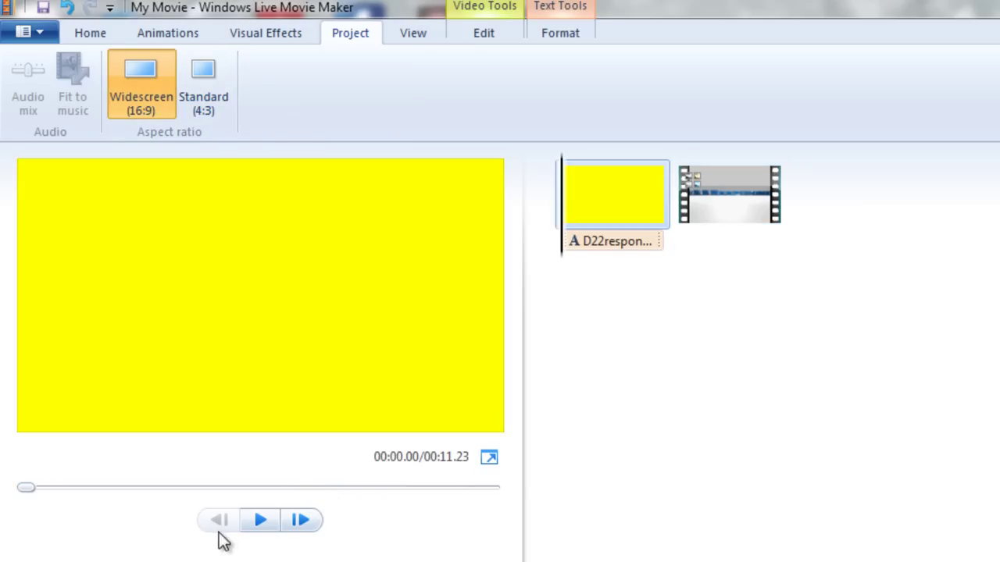
left_click(262, 523)
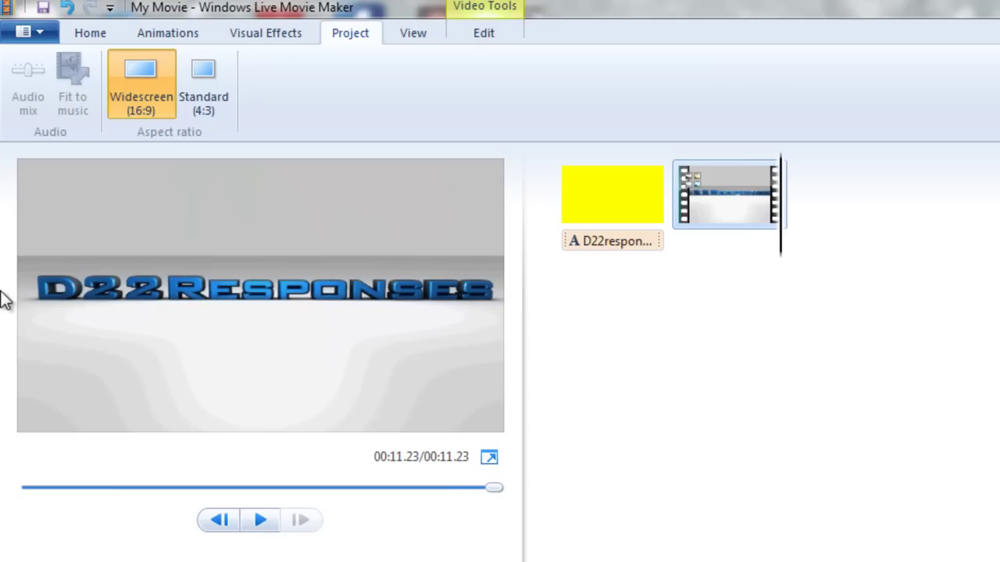
- Check the View tab's thumbnail sizes and leave them unchanged
left_click(406, 38)
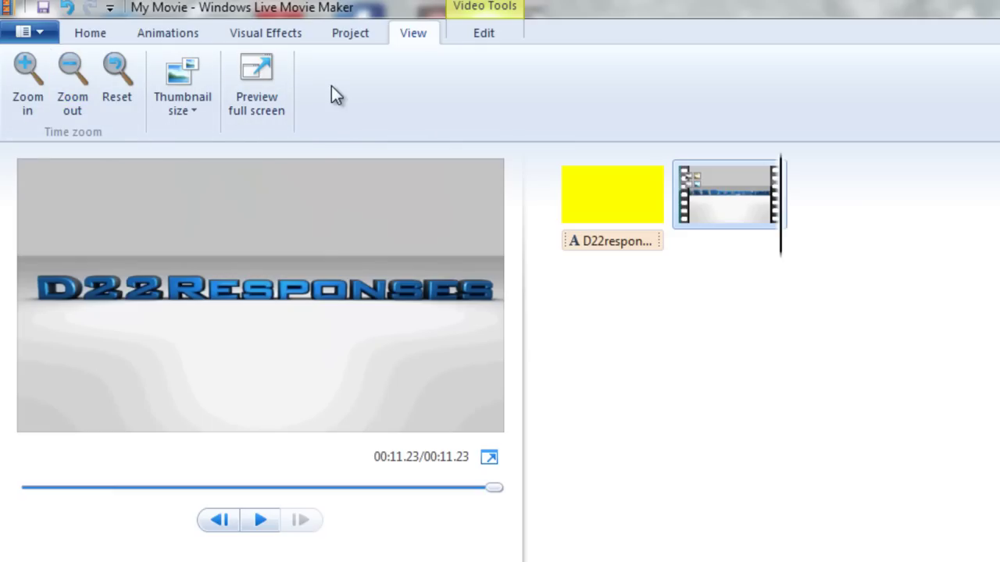
left_click(164, 100)
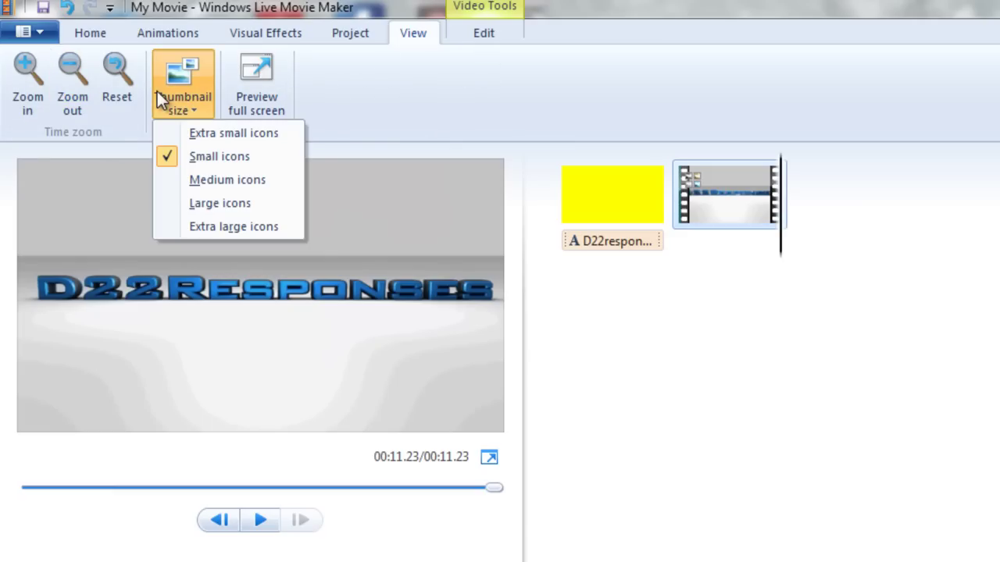
left_click(394, 112)
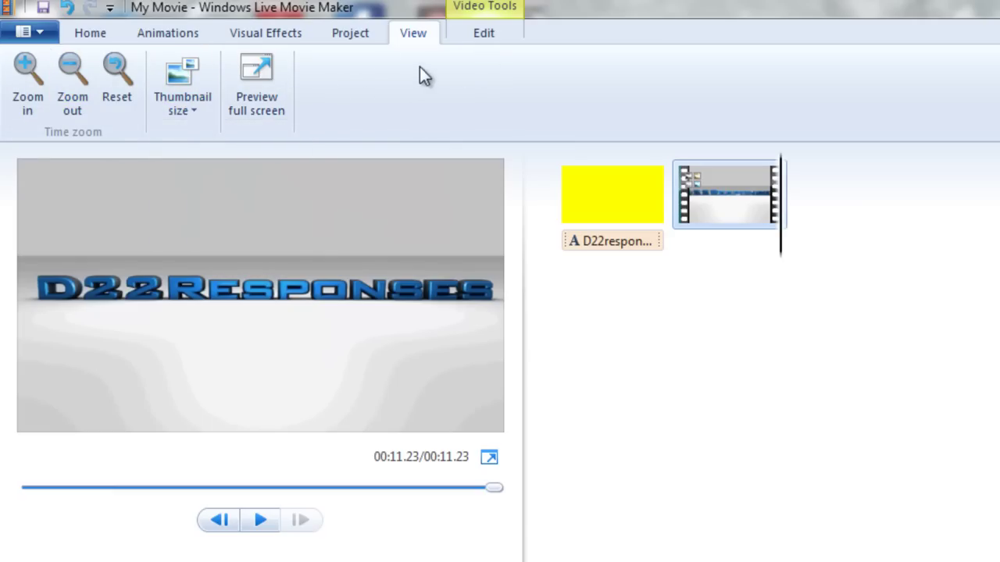
- Trim the video clip with Set start point after cancelling the Trim tool, leaving a 00:07.01 movie
left_click(486, 35)
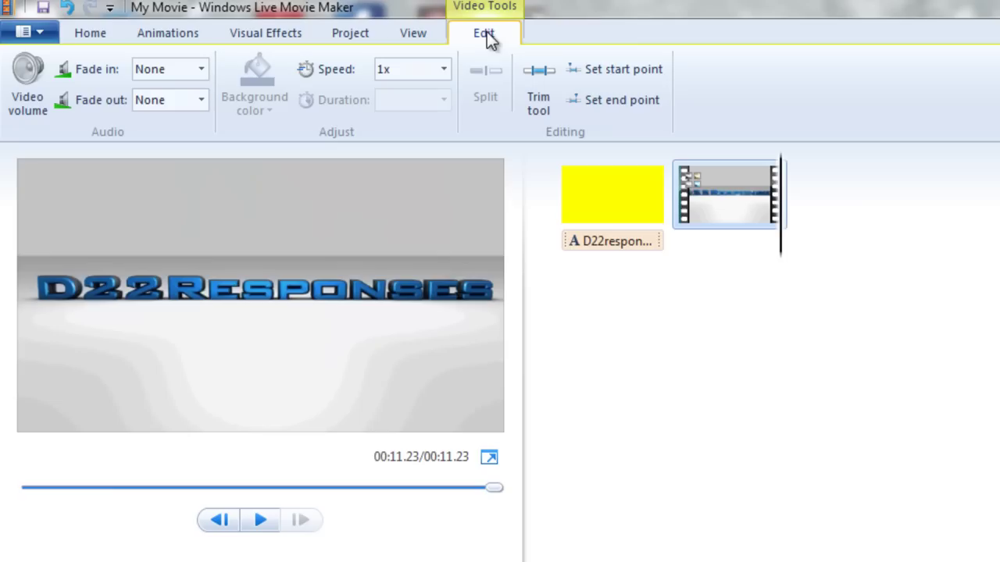
left_click(541, 90)
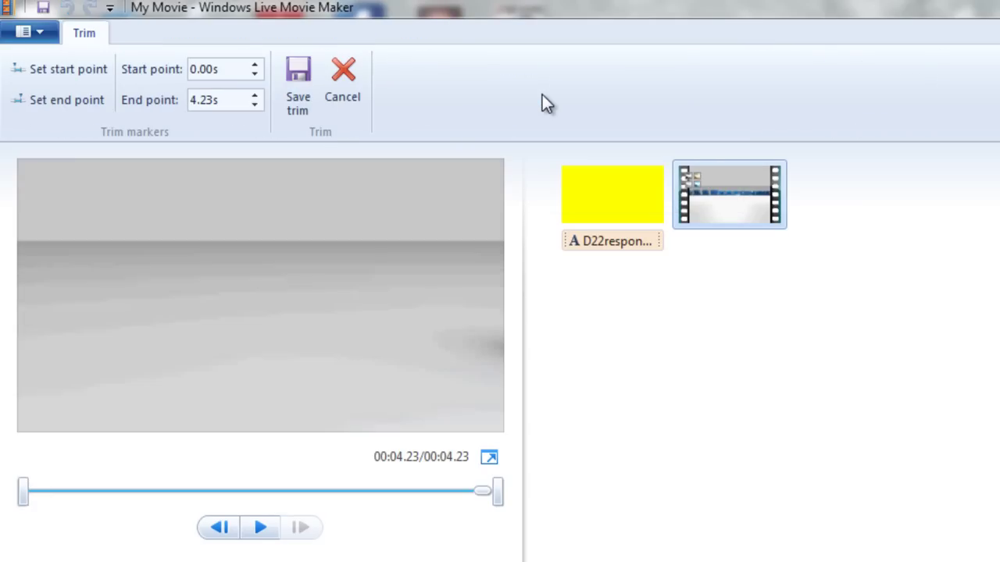
left_click(341, 74)
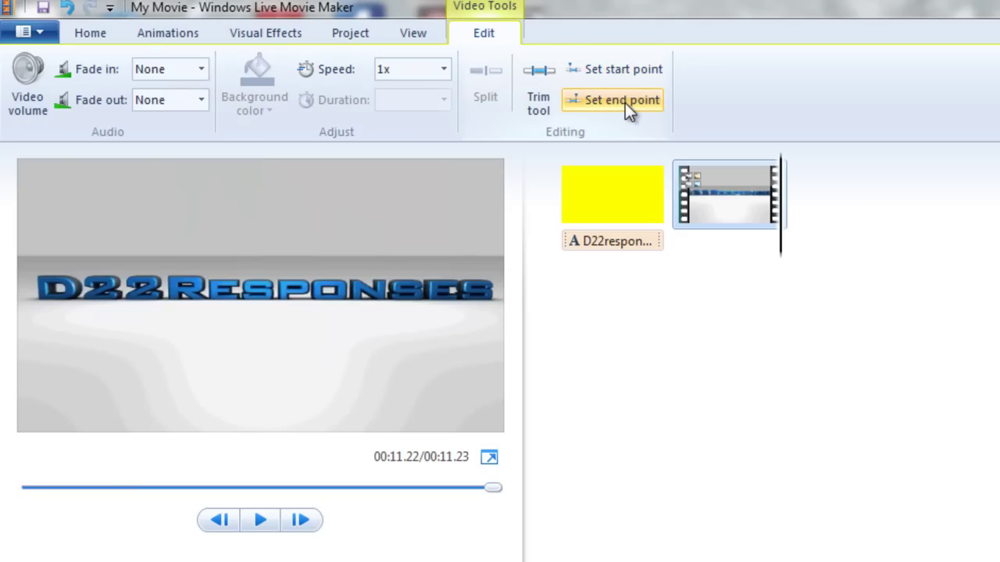
left_click(623, 77)
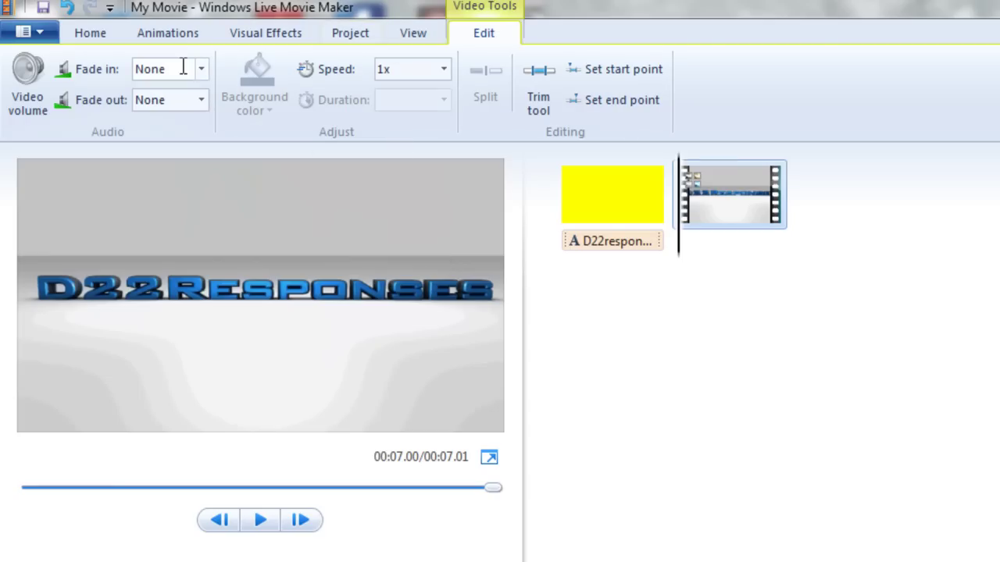
left_click(105, 39)
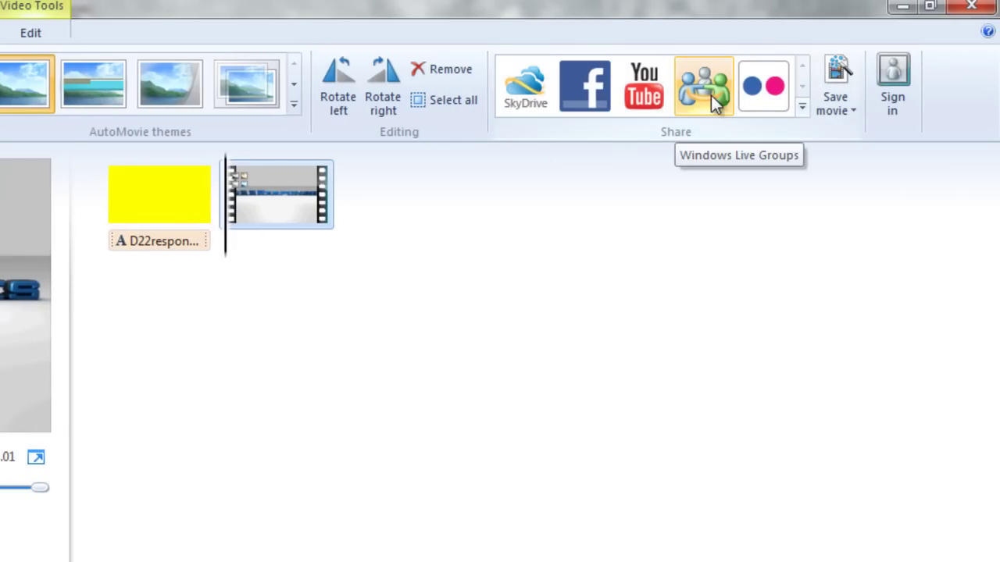
- Expand the Share gallery and choose Add a plug-in for web publishing
left_click(800, 106)
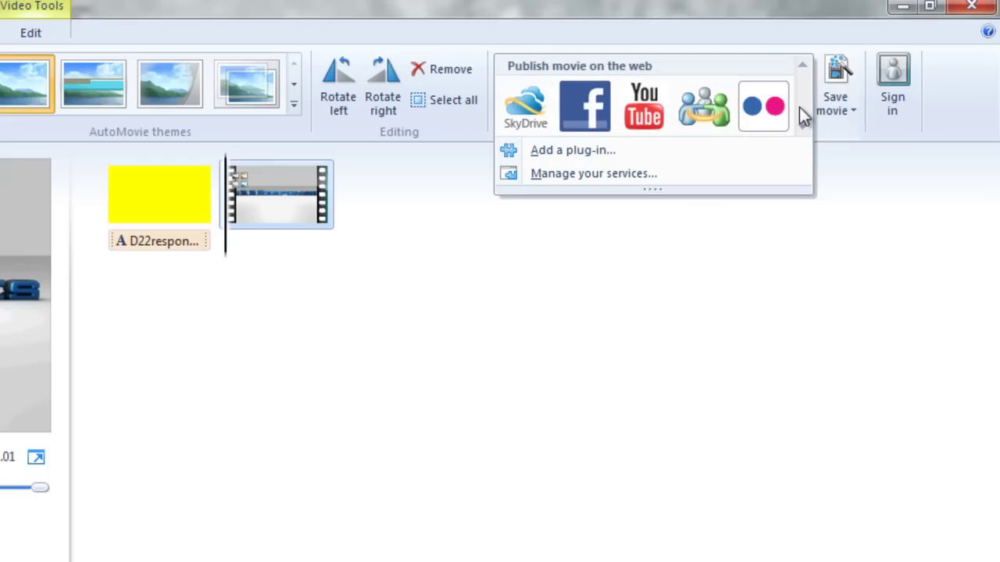
left_click(607, 150)
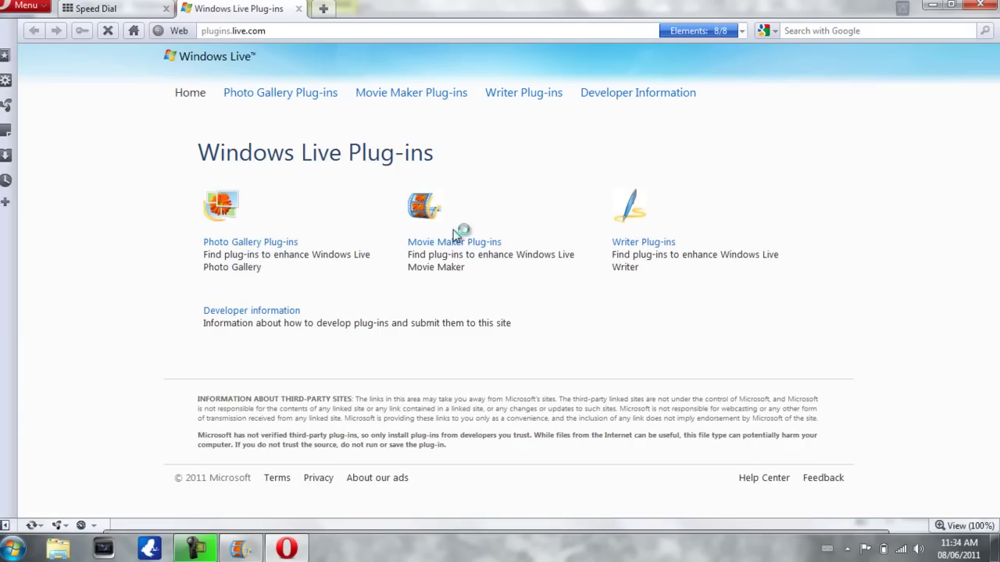
- Browse the Movie Maker plug-ins ordered by Most popular, then minimize Opera
left_click(467, 244)
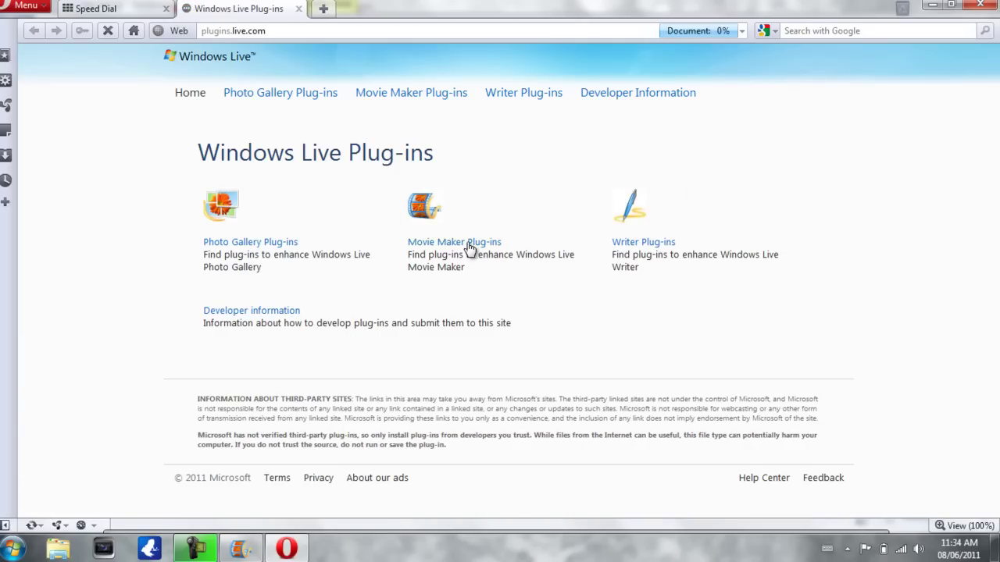
scroll(453, 254, "down", 3)
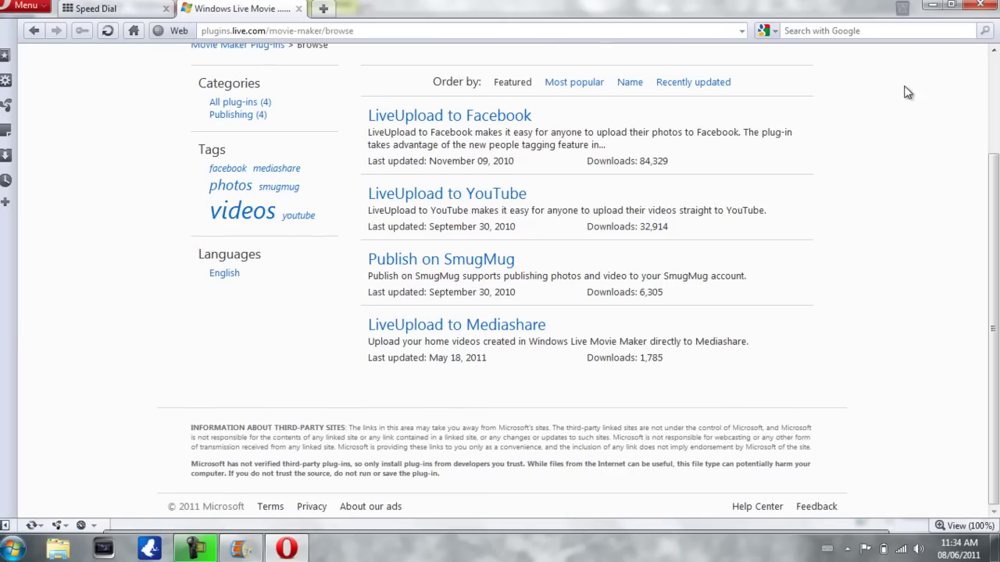
left_click(558, 84)
scroll(549, 252, "down", 3)
scroll(431, 337, "up", 3)
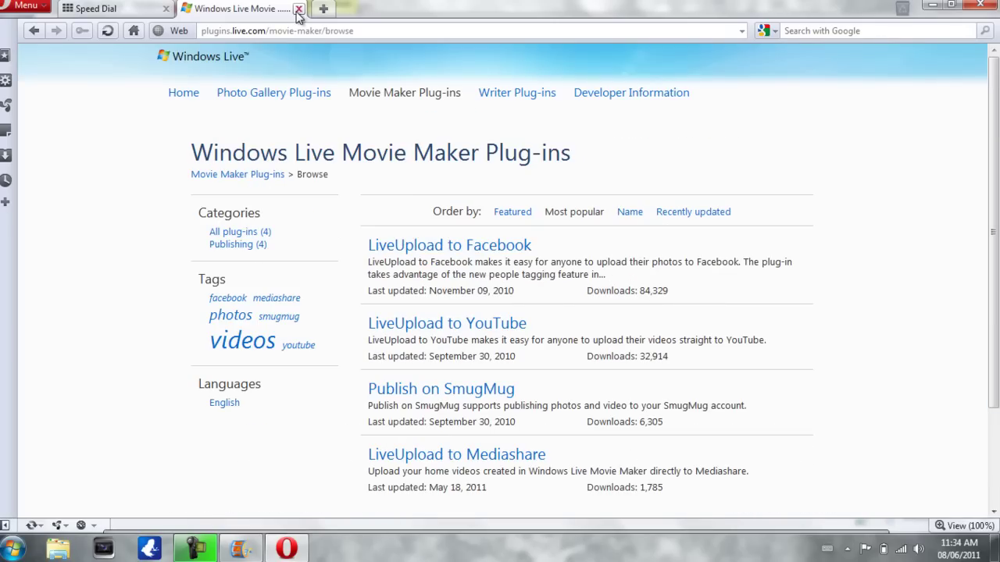
left_click(931, 5)
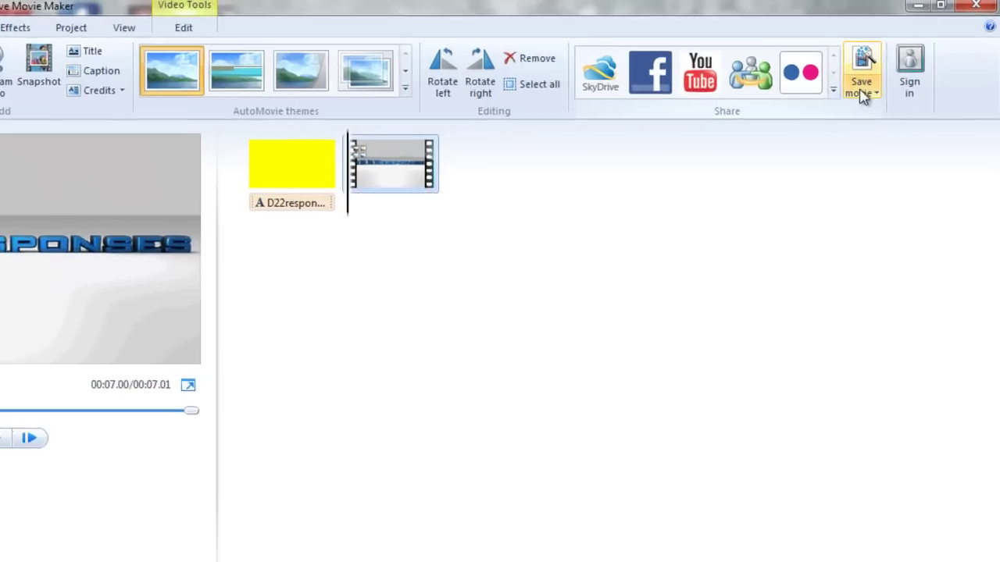
- Pick For high-definition display from the Save movie settings list
left_click(862, 94)
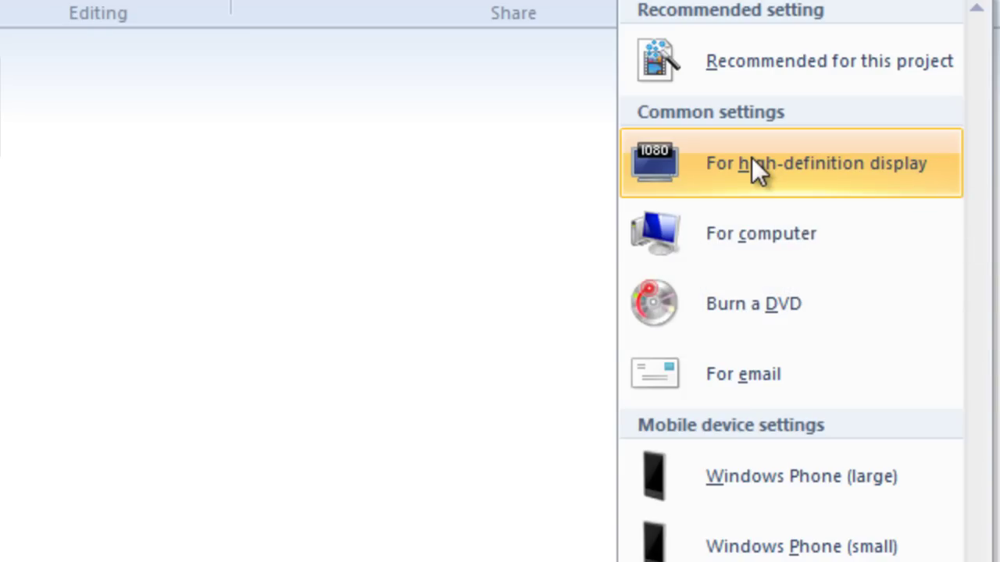
left_click(751, 157)
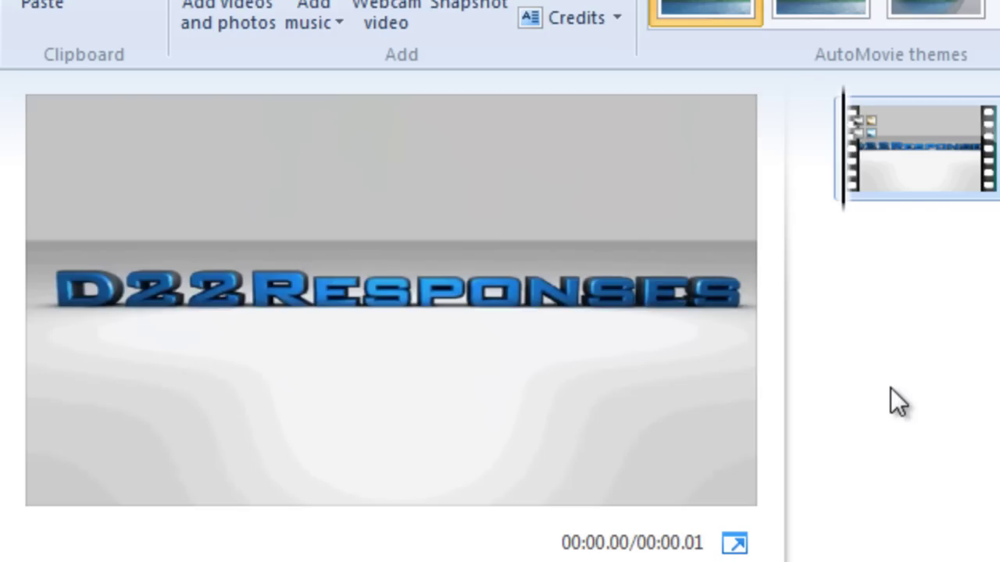
- Set the D22Responses clip's end point at its last frame using the Edit tab
key("space")
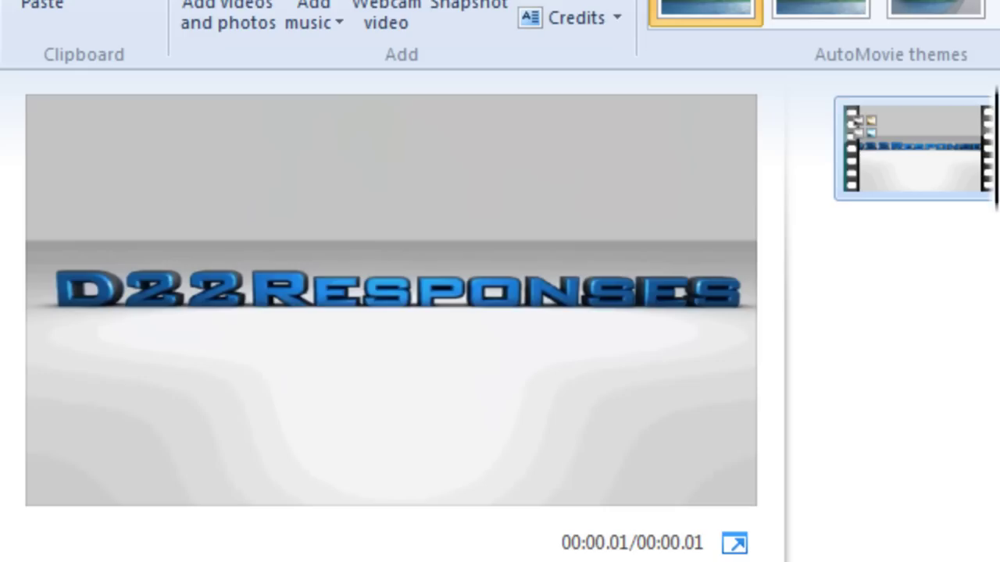
key("space")
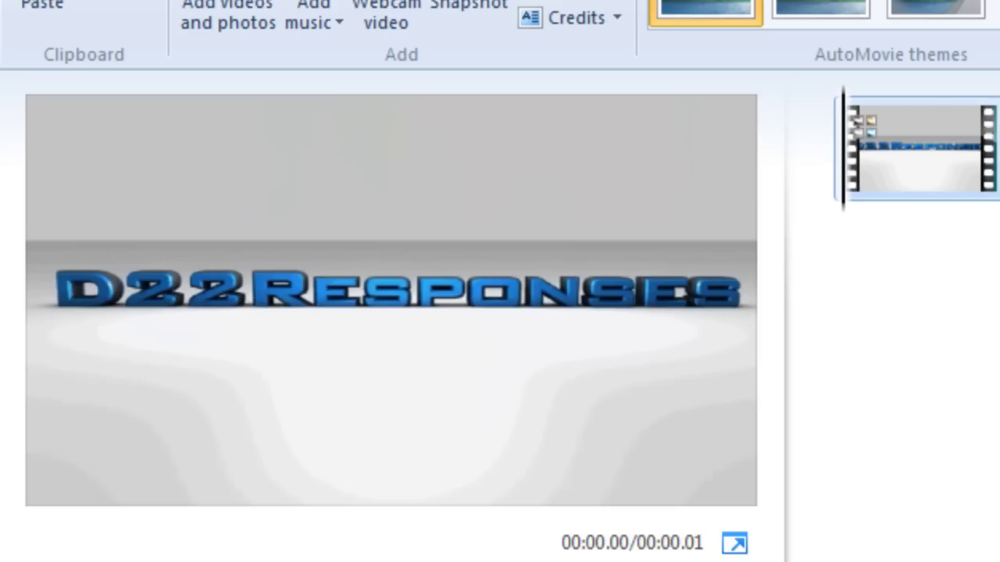
right_click(852, 154)
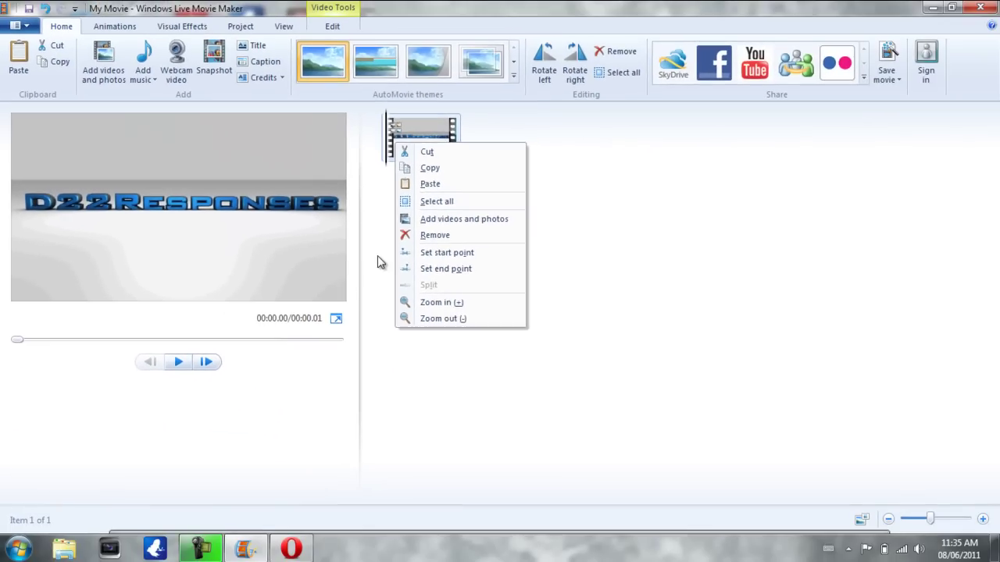
left_click(572, 321)
left_click(332, 29)
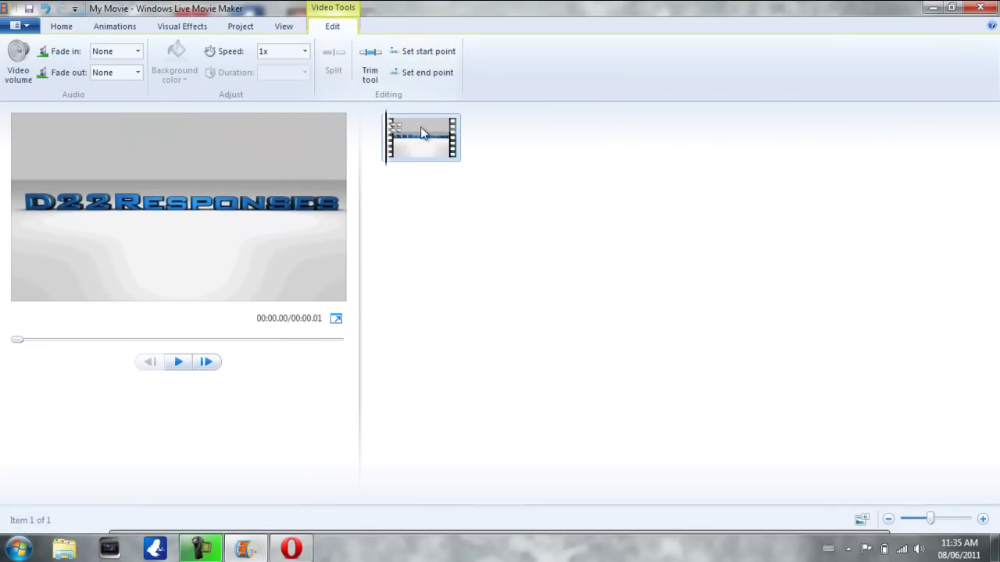
left_click_drag(19, 339, 406, 339)
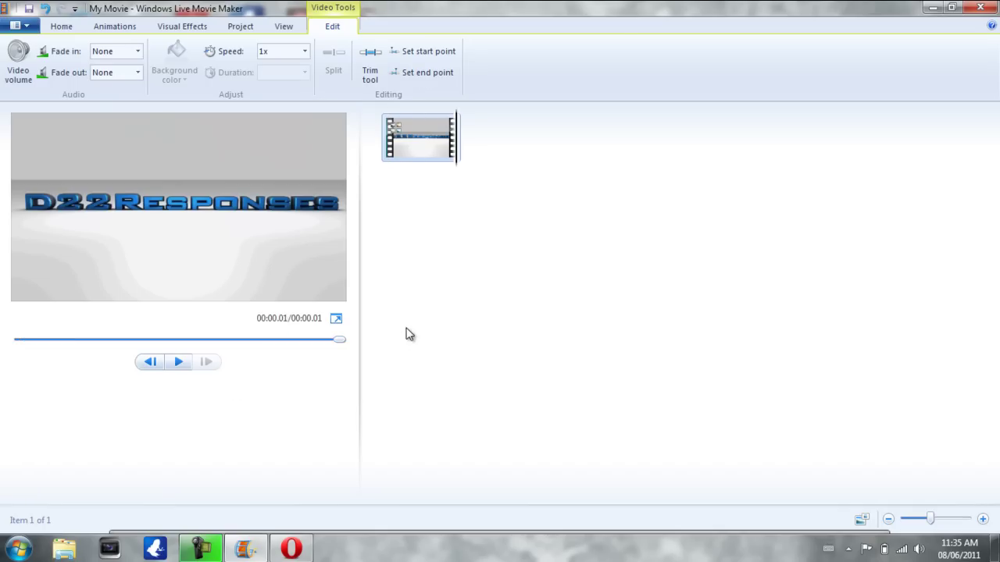
left_click(423, 73)
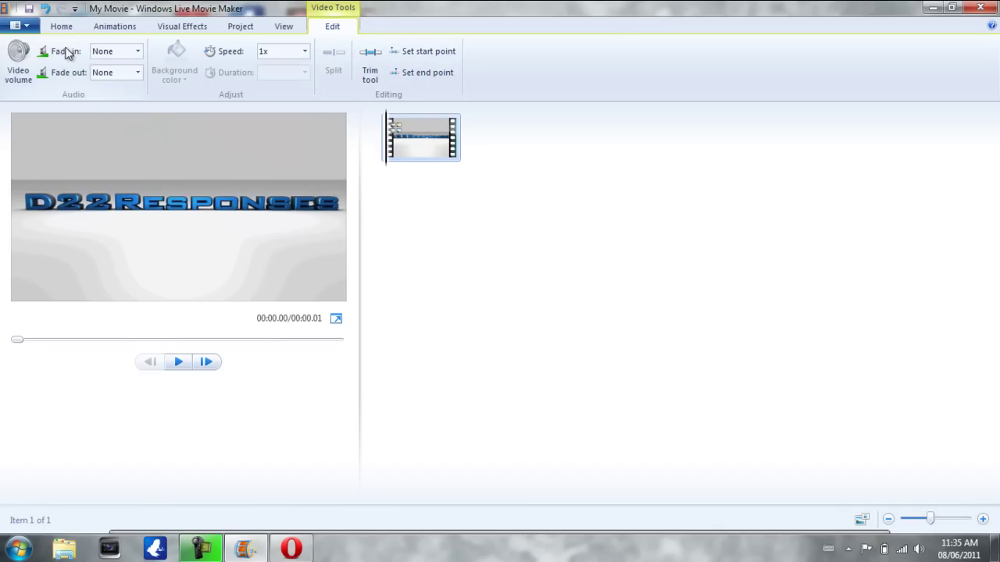
- Preview the trimmed clip, check the Project aspect ratio, and return to Home
left_click(285, 33)
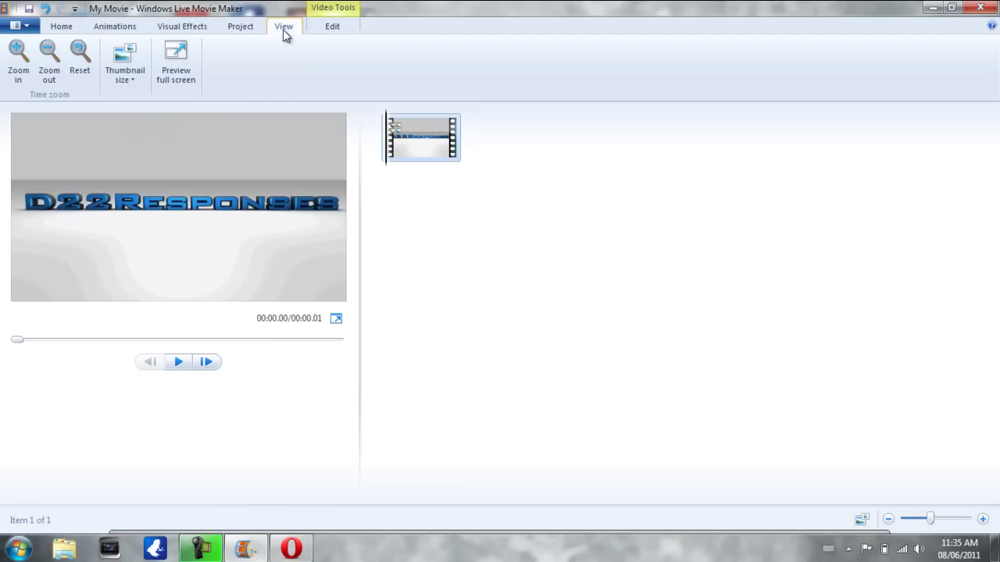
left_click(181, 363)
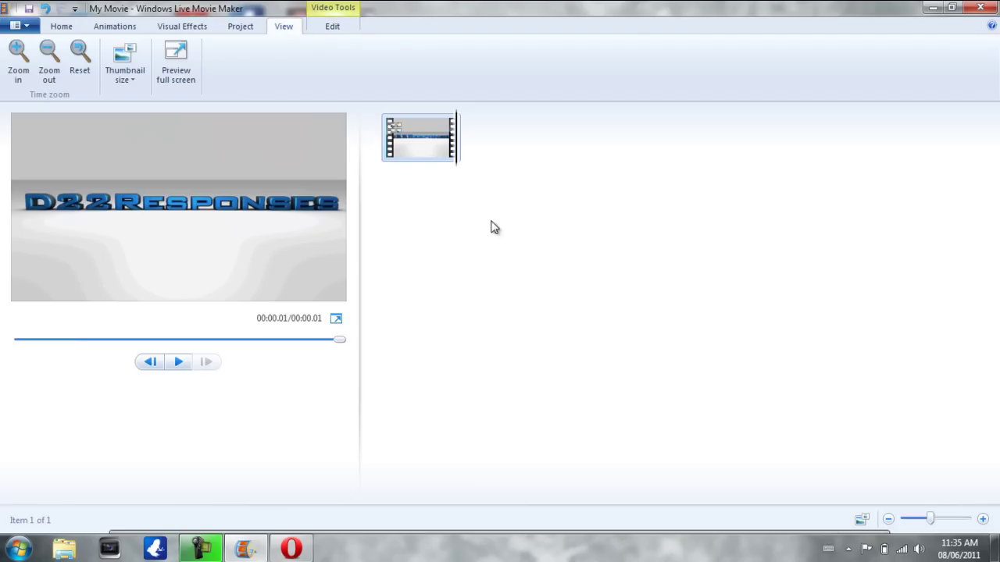
left_click(391, 132)
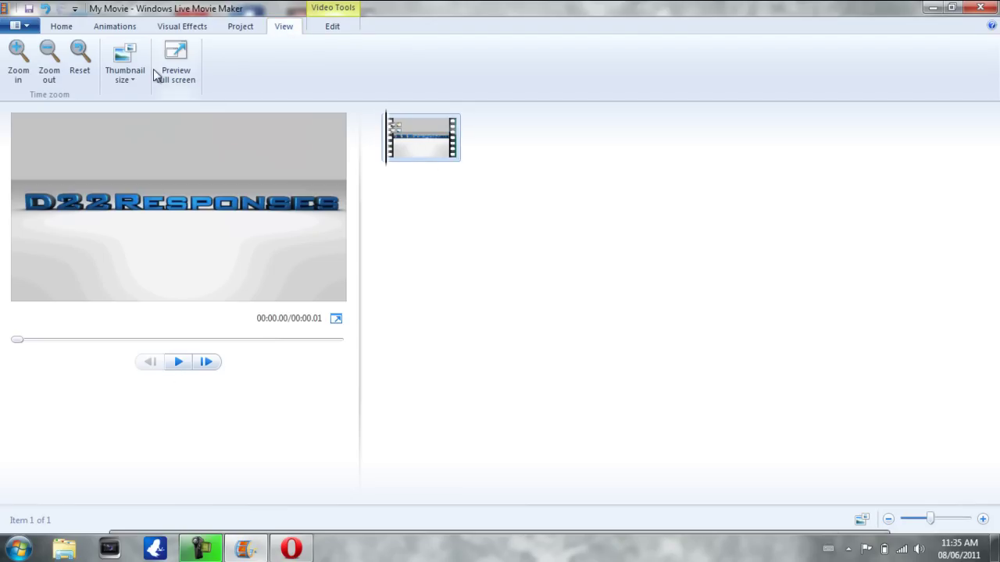
left_click(240, 28)
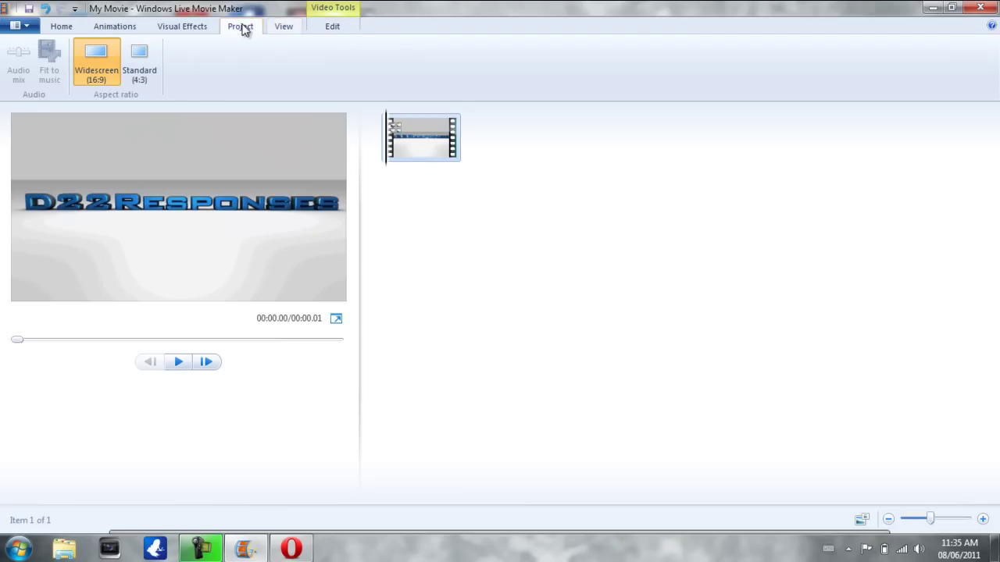
left_click(66, 31)
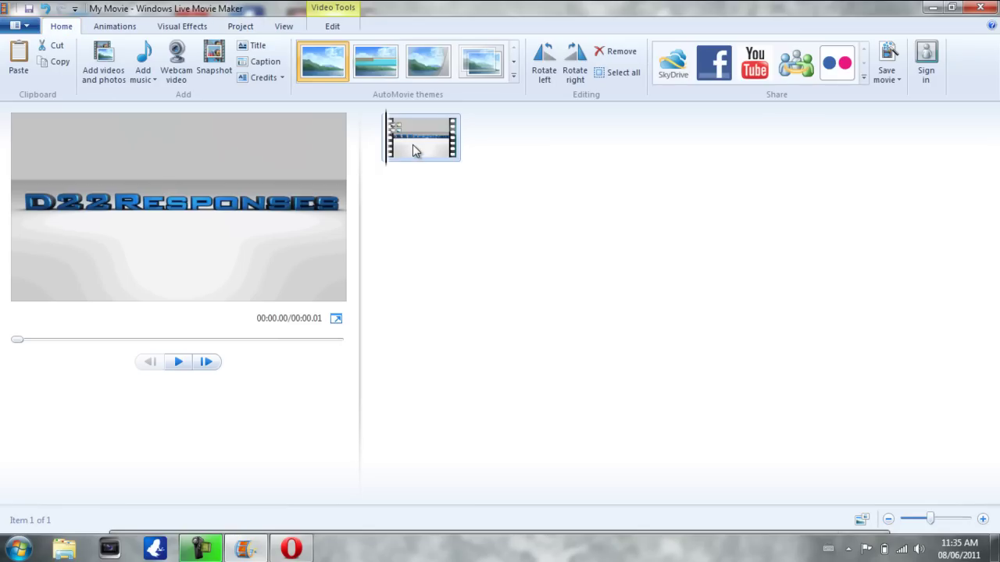
- Replace the clip with the 4.23-second intro video from the Videos library and play it
key("Delete")
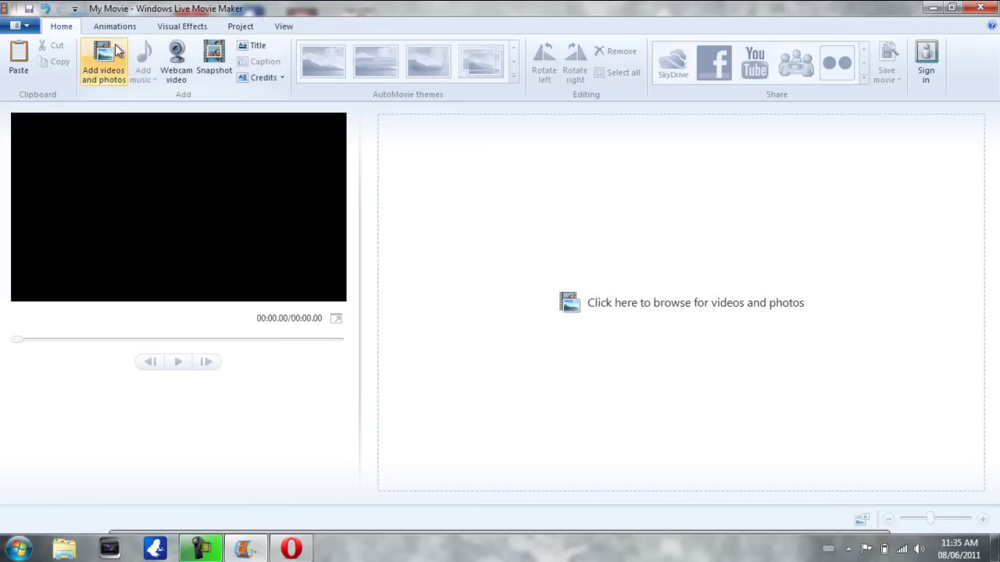
left_click(434, 237)
scroll(455, 266, "down", 5)
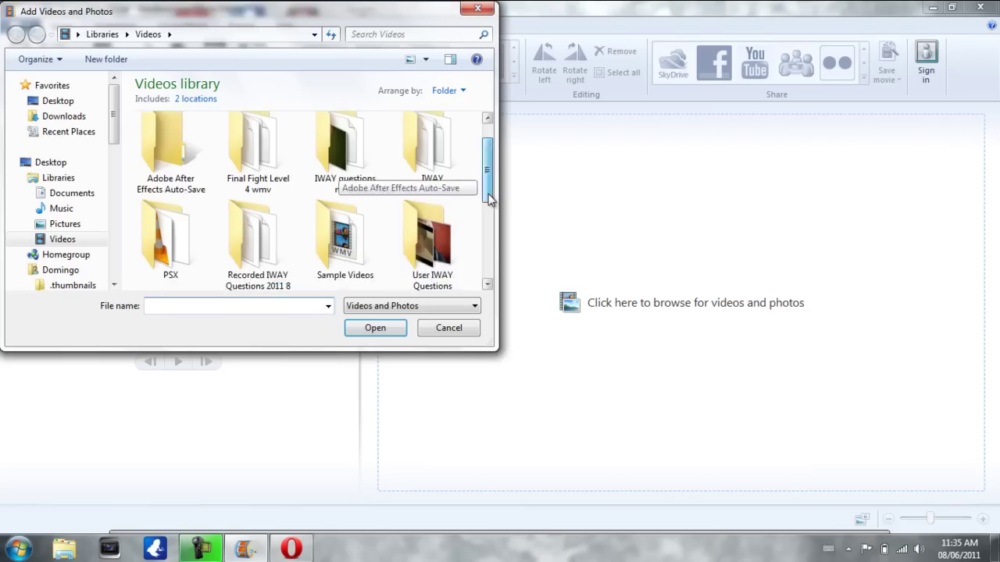
double_click(258, 248)
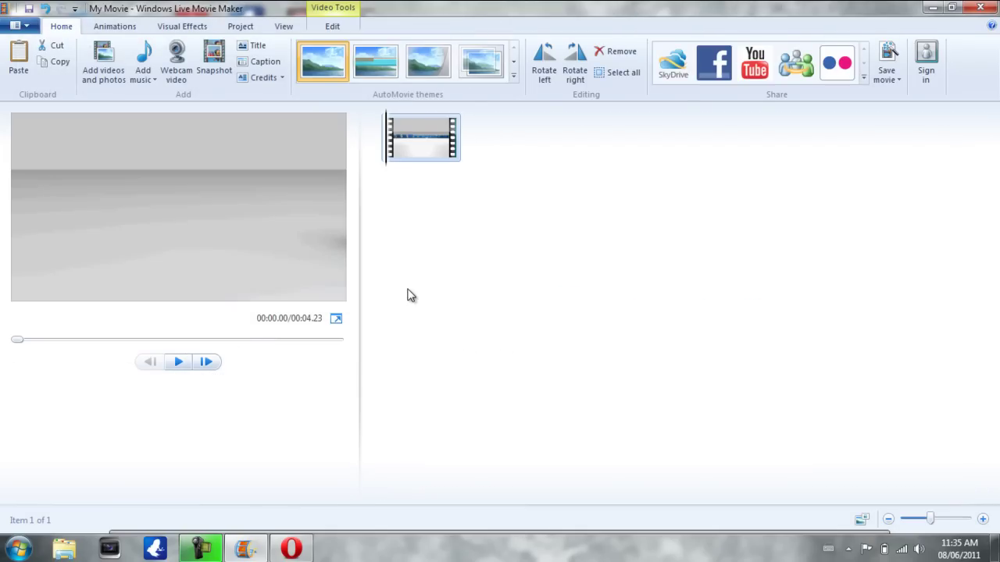
left_click(178, 361)
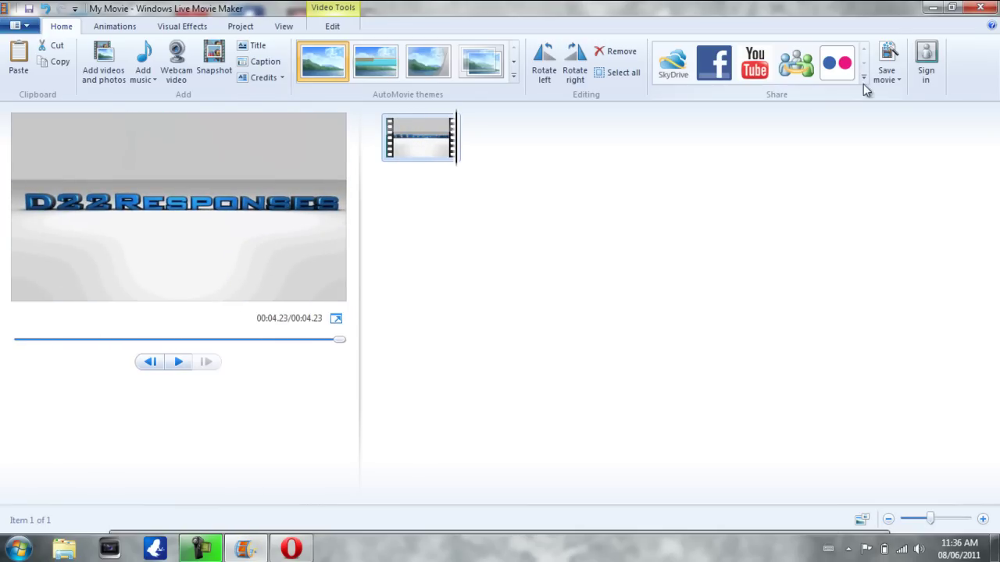
- Cancel a plain save, then save using the For high-definition display setting
left_click(890, 55)
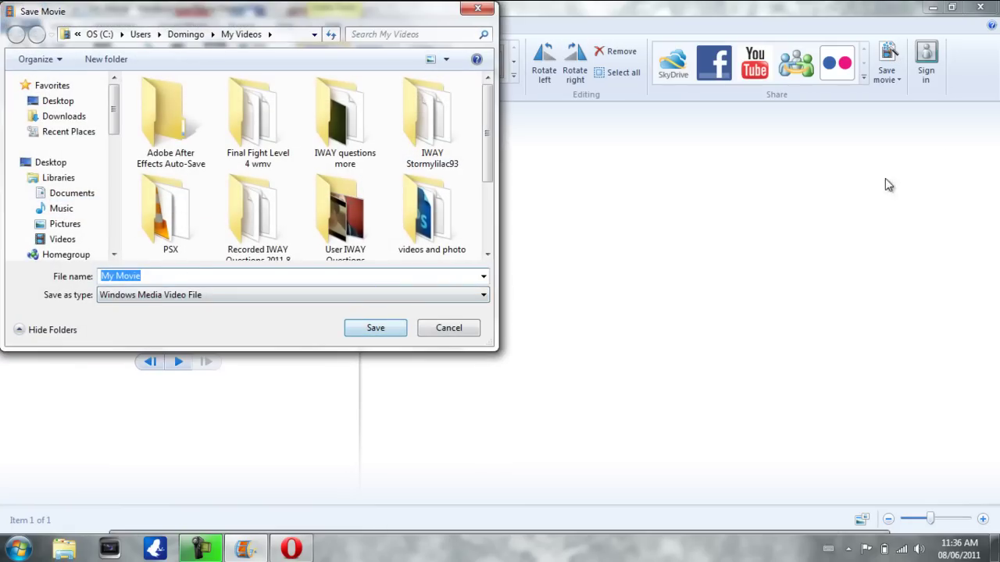
left_click(460, 331)
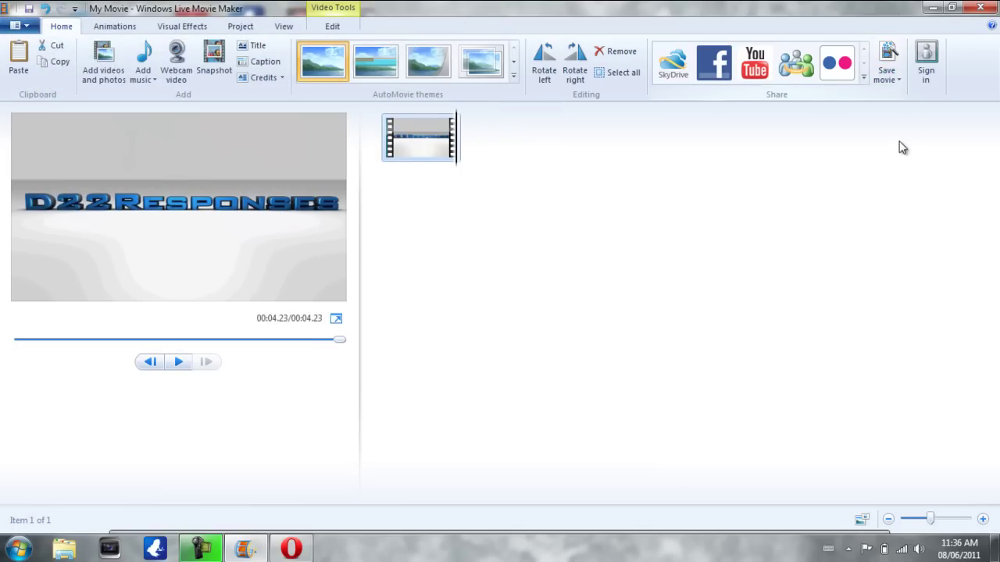
left_click(894, 78)
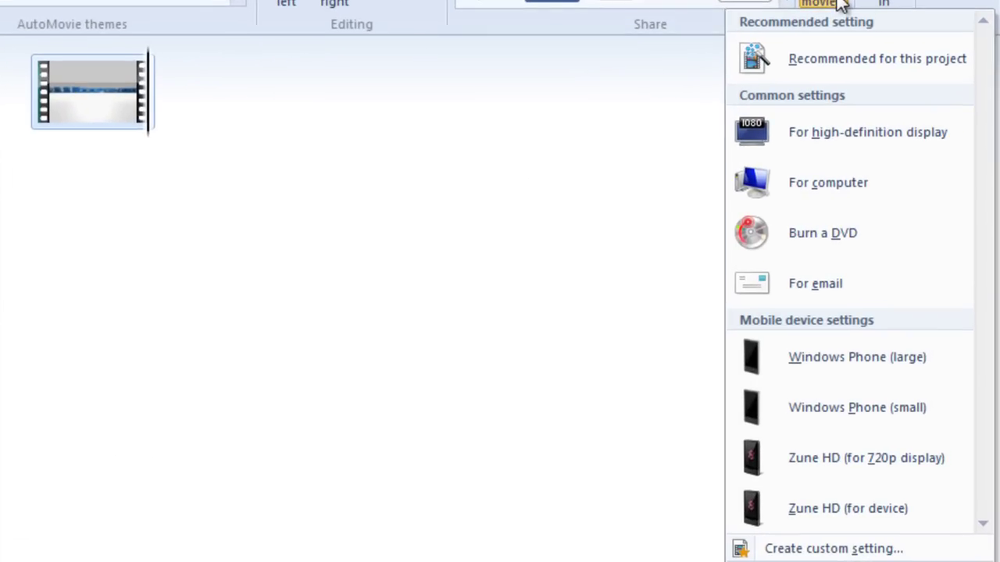
left_click(830, 155)
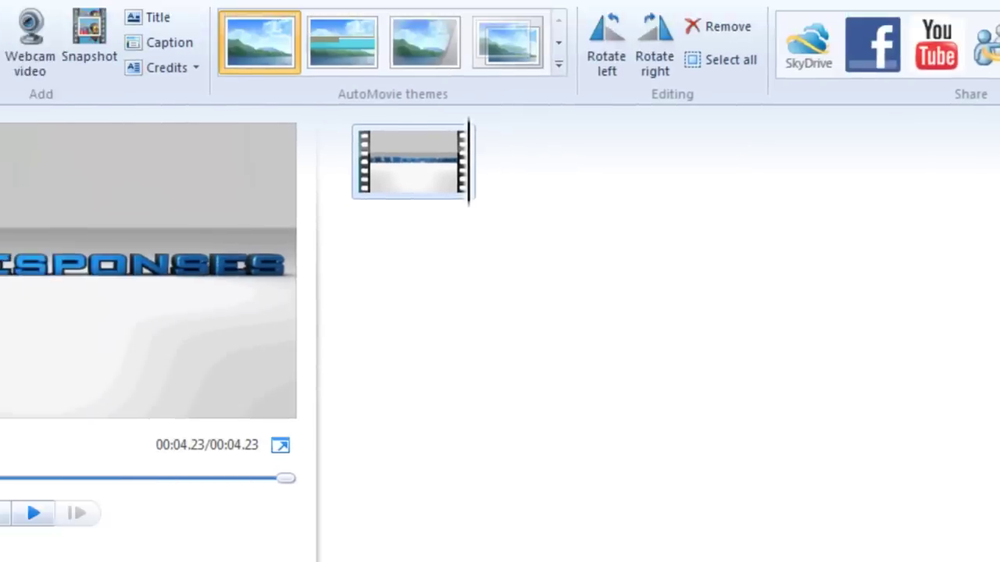
scroll(766, 205, "down", 3)
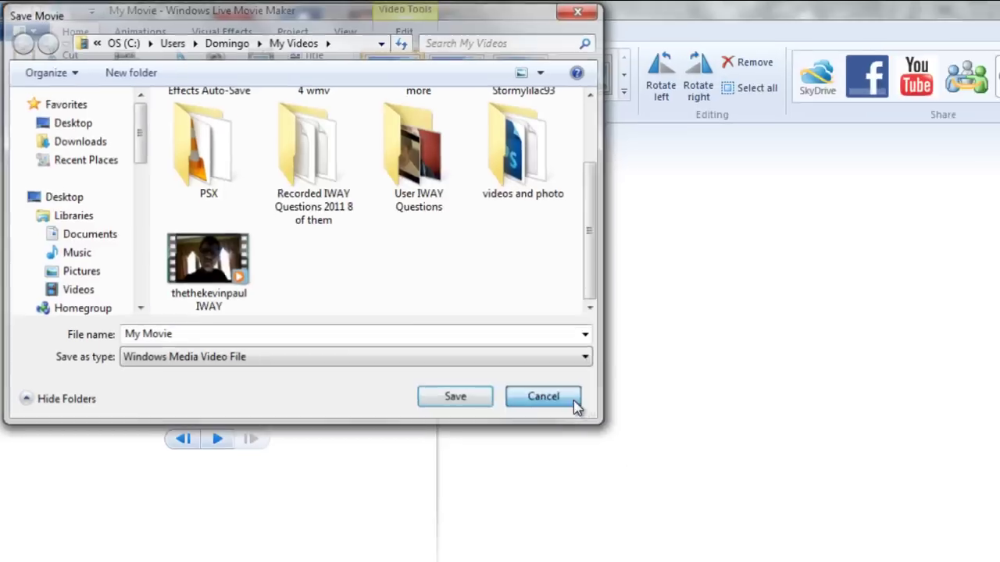
- Save the movie as 'My Movie' Windows Media Video, then return from the recorder to Movie Maker
left_click(573, 402)
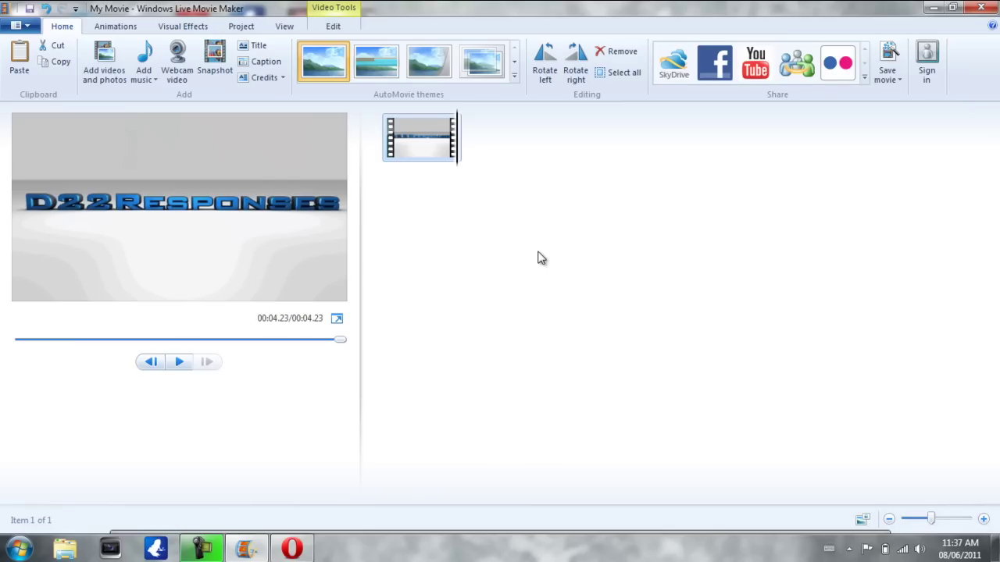
left_click(202, 549)
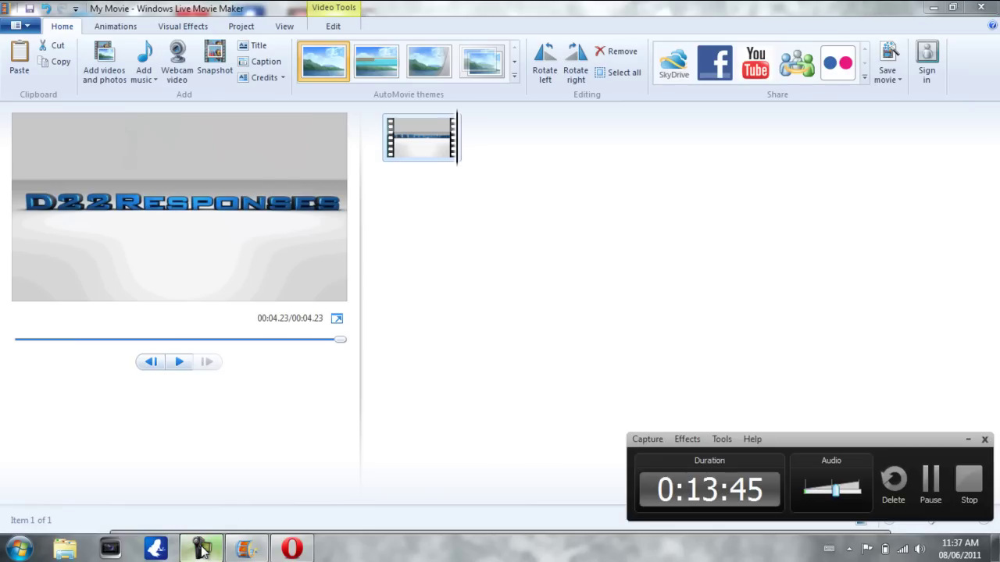
left_click(201, 549)
mouse_move(244, 550)
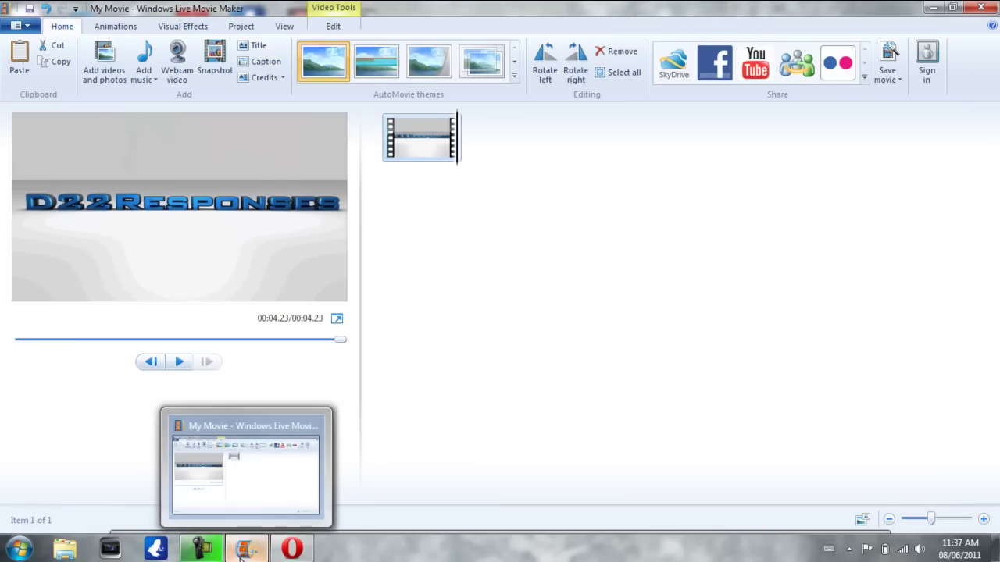